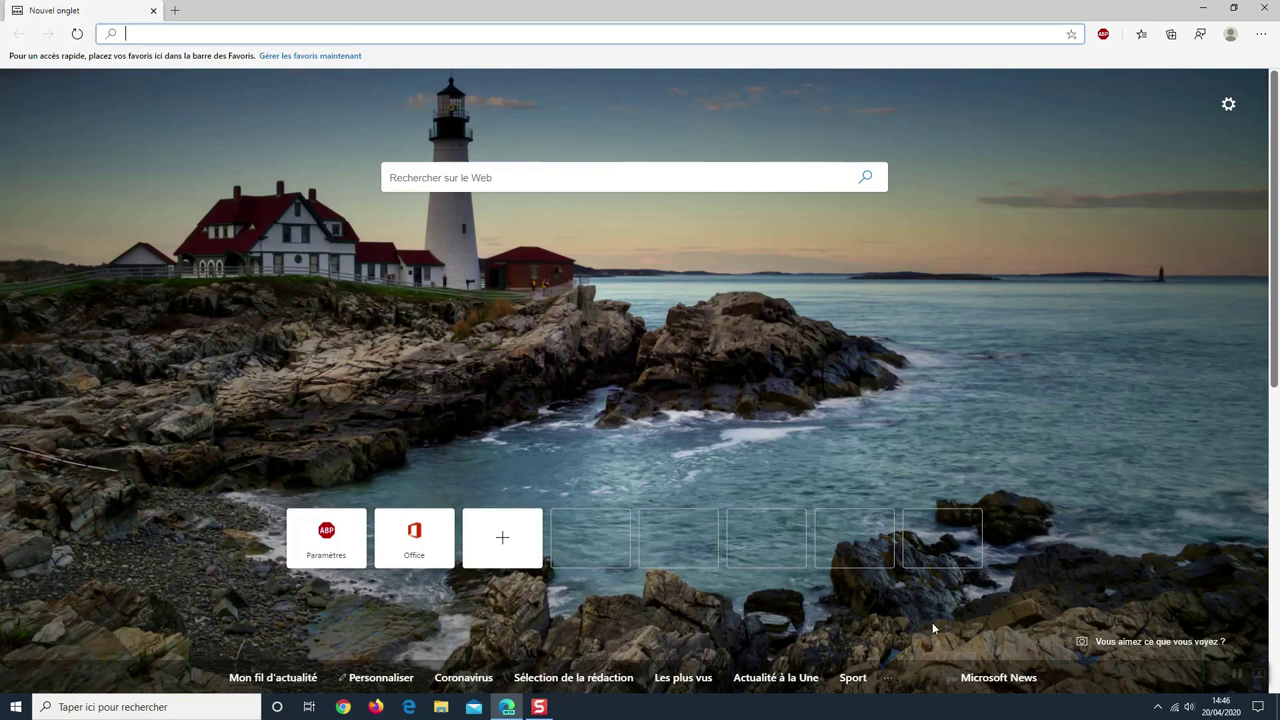
- Try the Minimaliste, Artistique and Informatif layouts for the new tab page
{"action": "left_click", "coordinate": [1229, 106]}
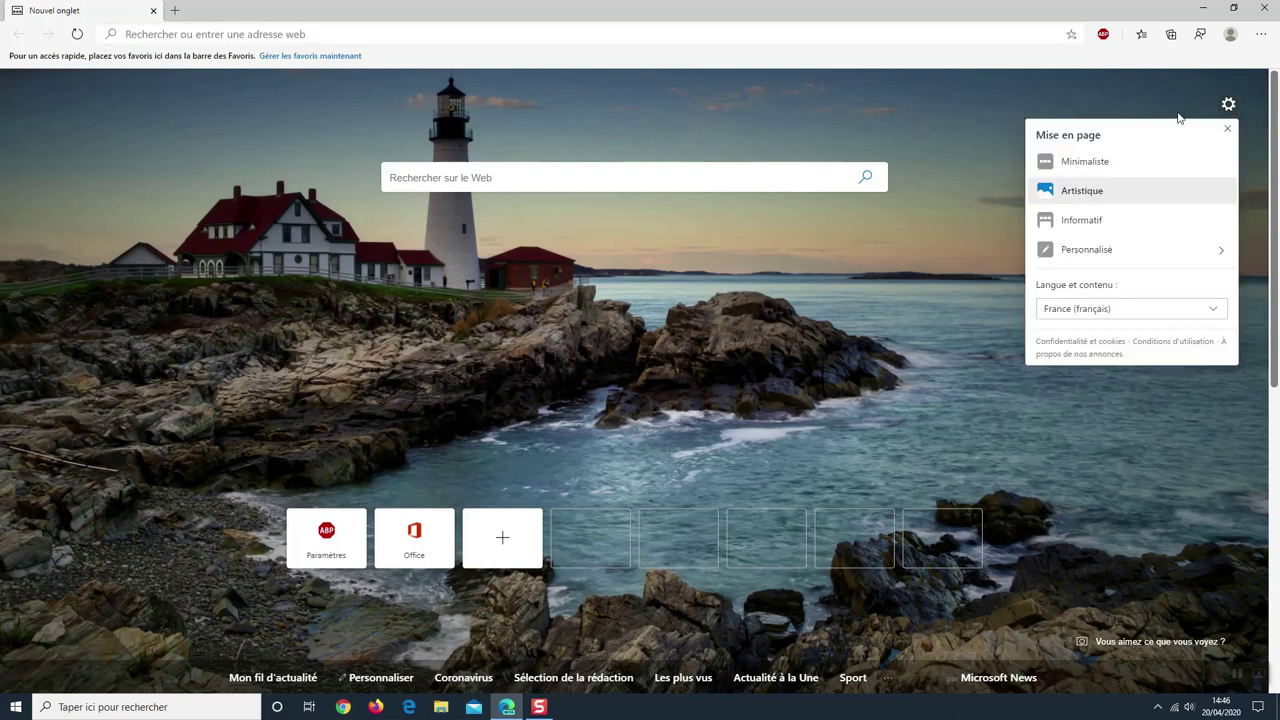
{"action": "left_click", "coordinate": [1087, 170]}
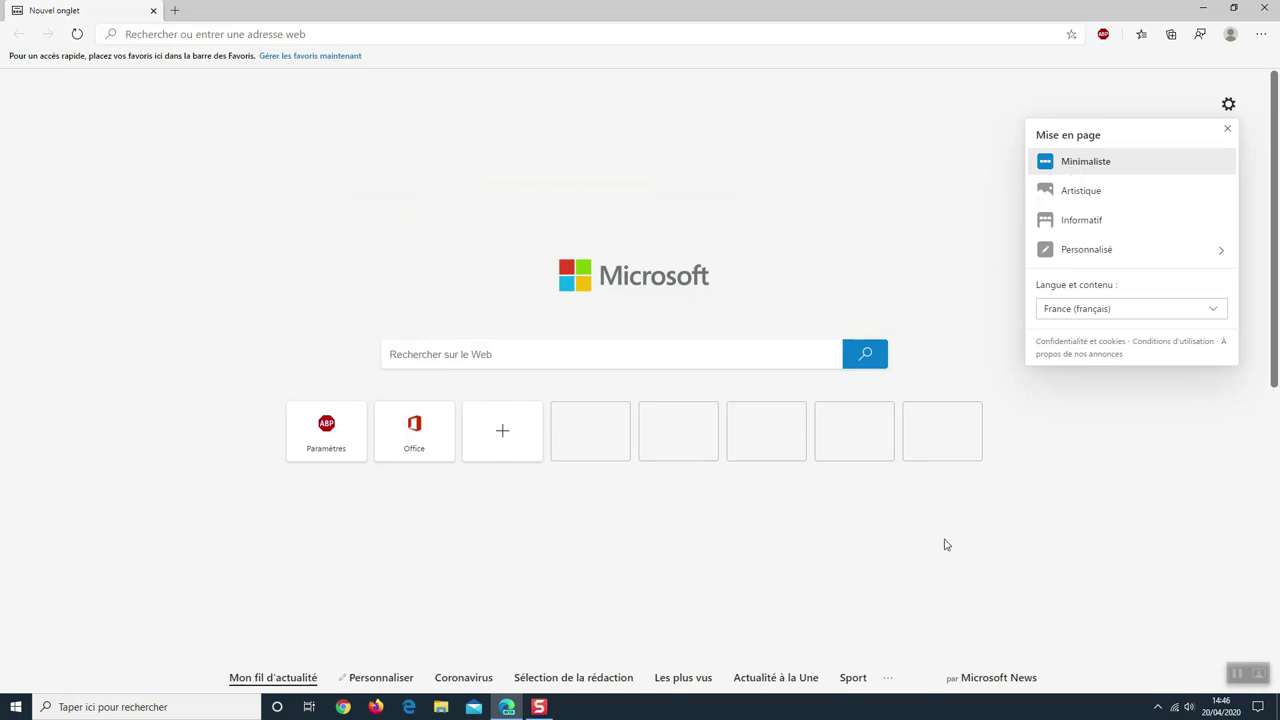
{"action": "left_click", "coordinate": [1081, 192]}
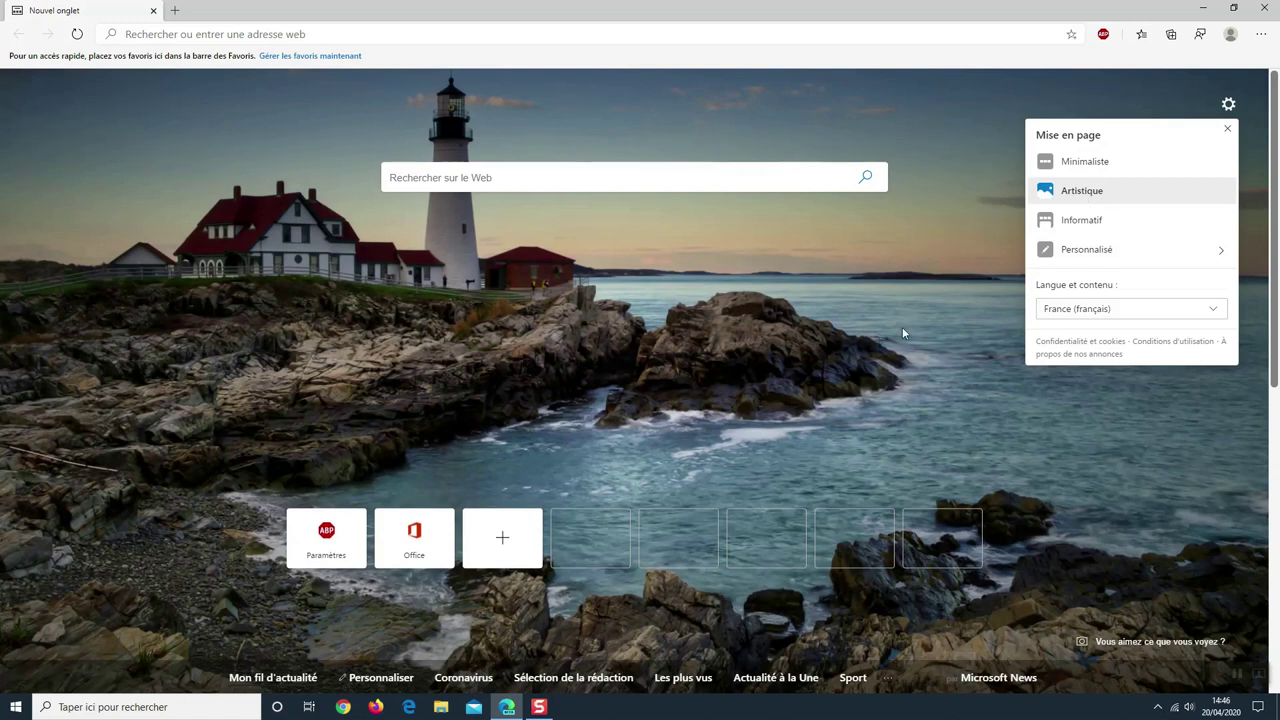
{"action": "left_click", "coordinate": [1120, 225]}
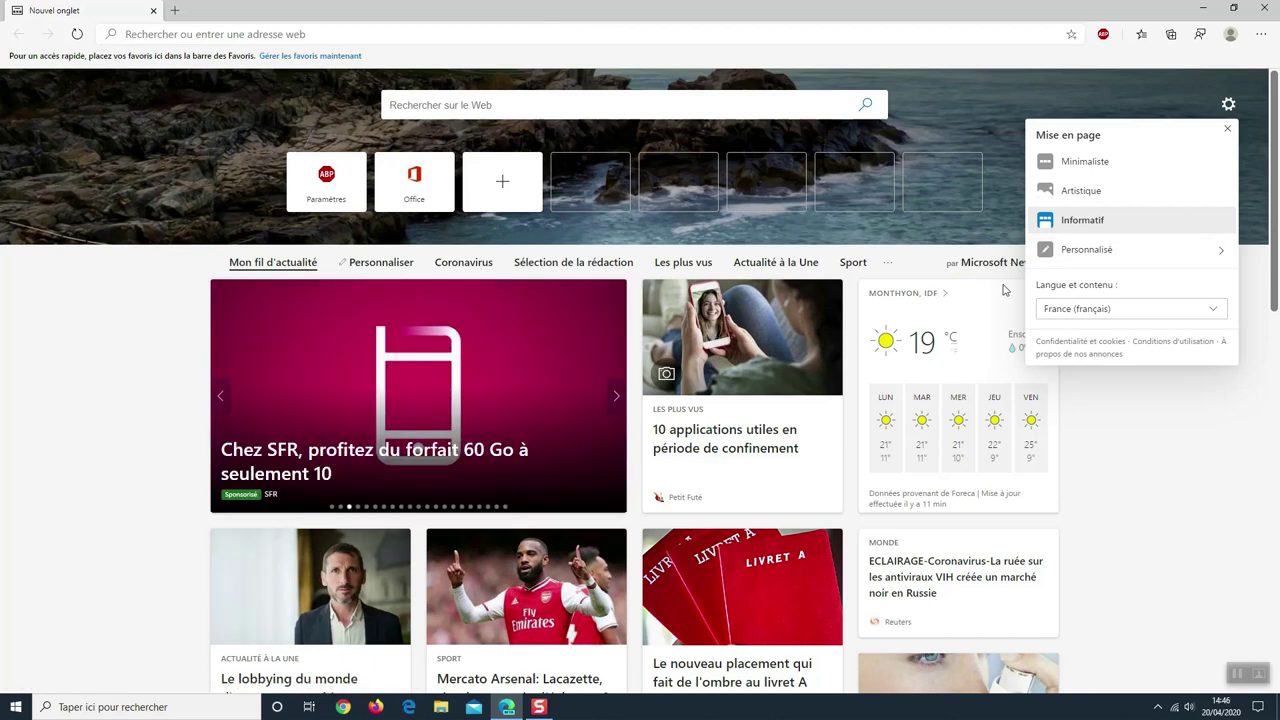
- Review the Personnalisé layout options, then apply the Artistique layout to the new tab page
{"action": "left_click", "coordinate": [1096, 256]}
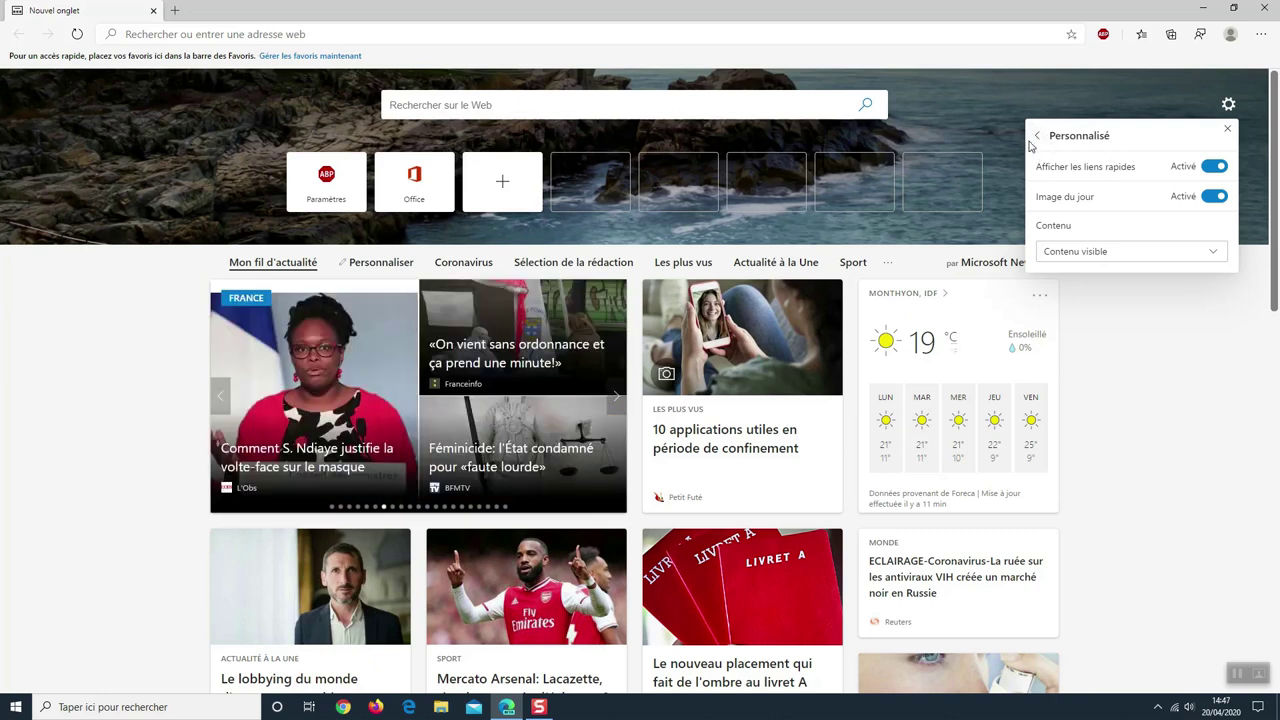
{"action": "left_click", "coordinate": [1037, 136]}
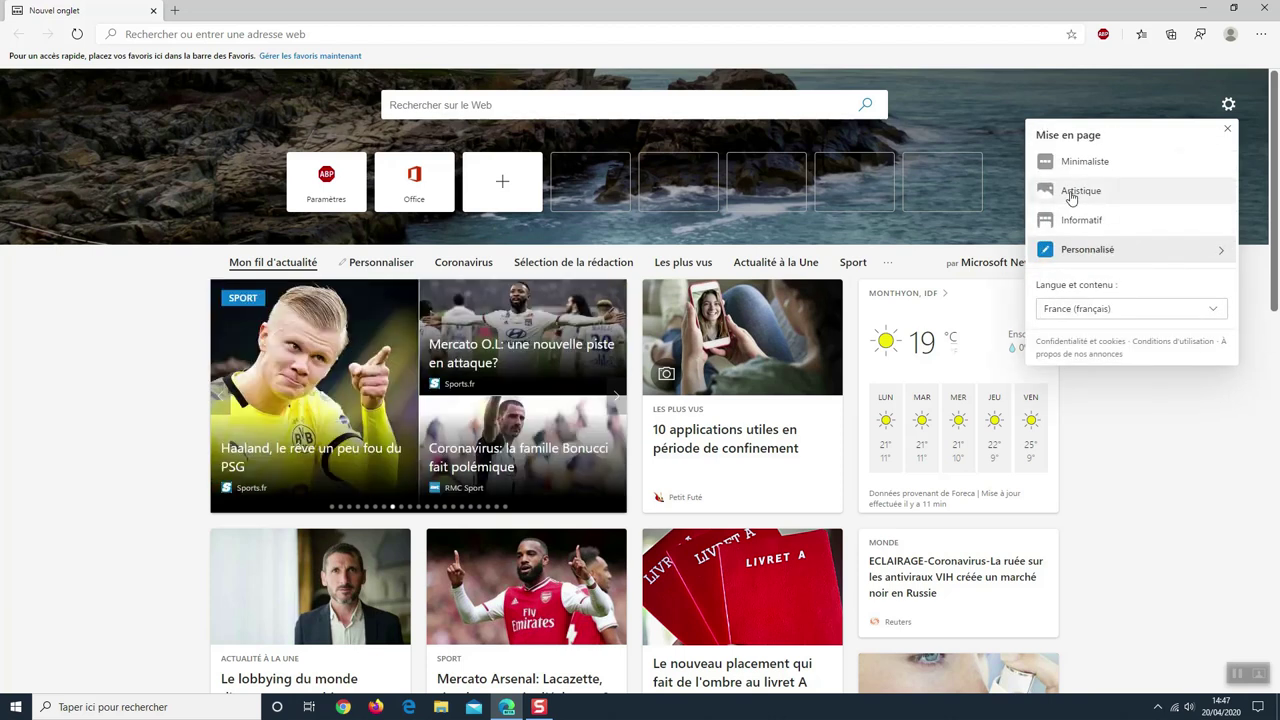
{"action": "left_click", "coordinate": [1073, 191]}
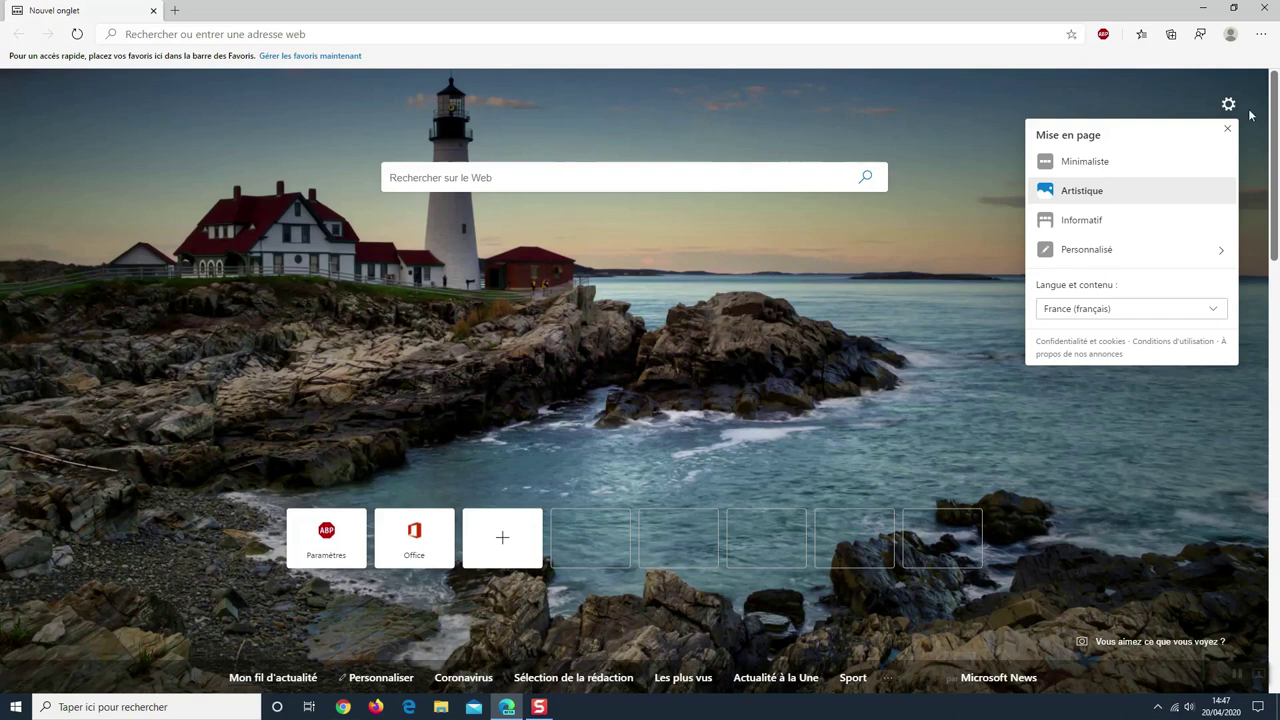
- In the browser's startup settings, choose to open specific pages and remove google.fr from the list
{"action": "left_click", "coordinate": [1261, 36]}
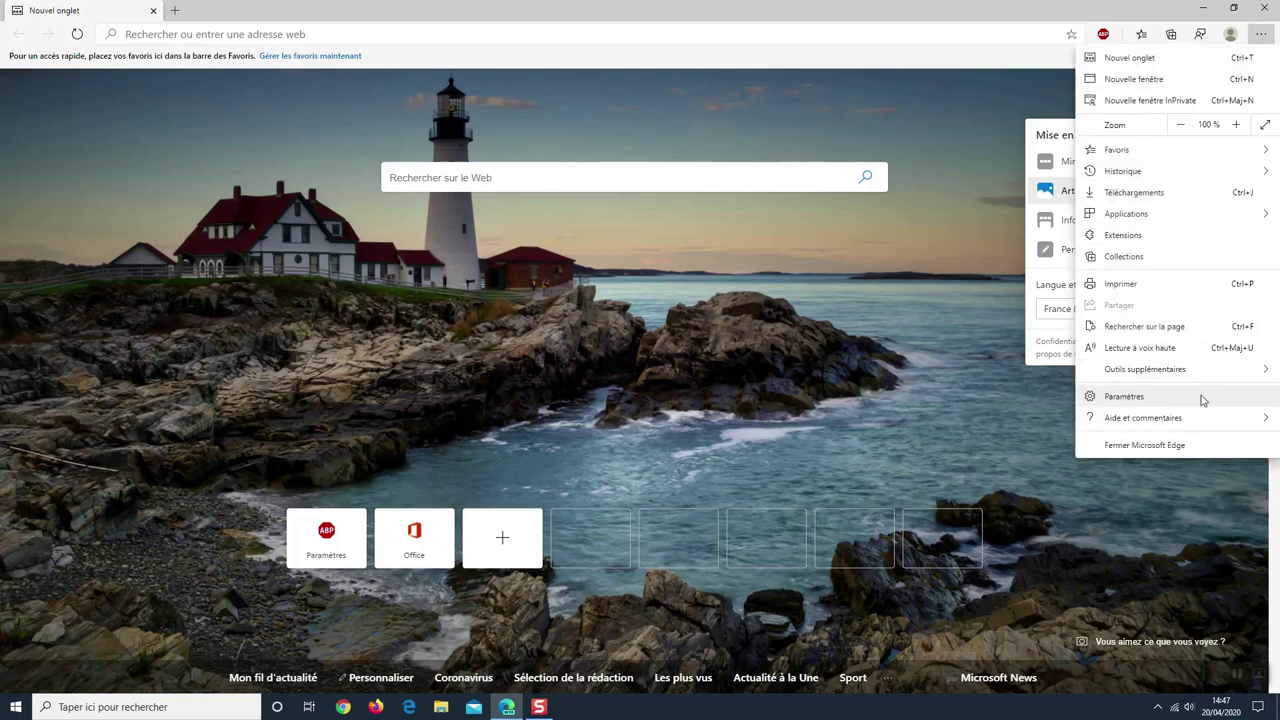
{"action": "left_click", "coordinate": [1146, 397]}
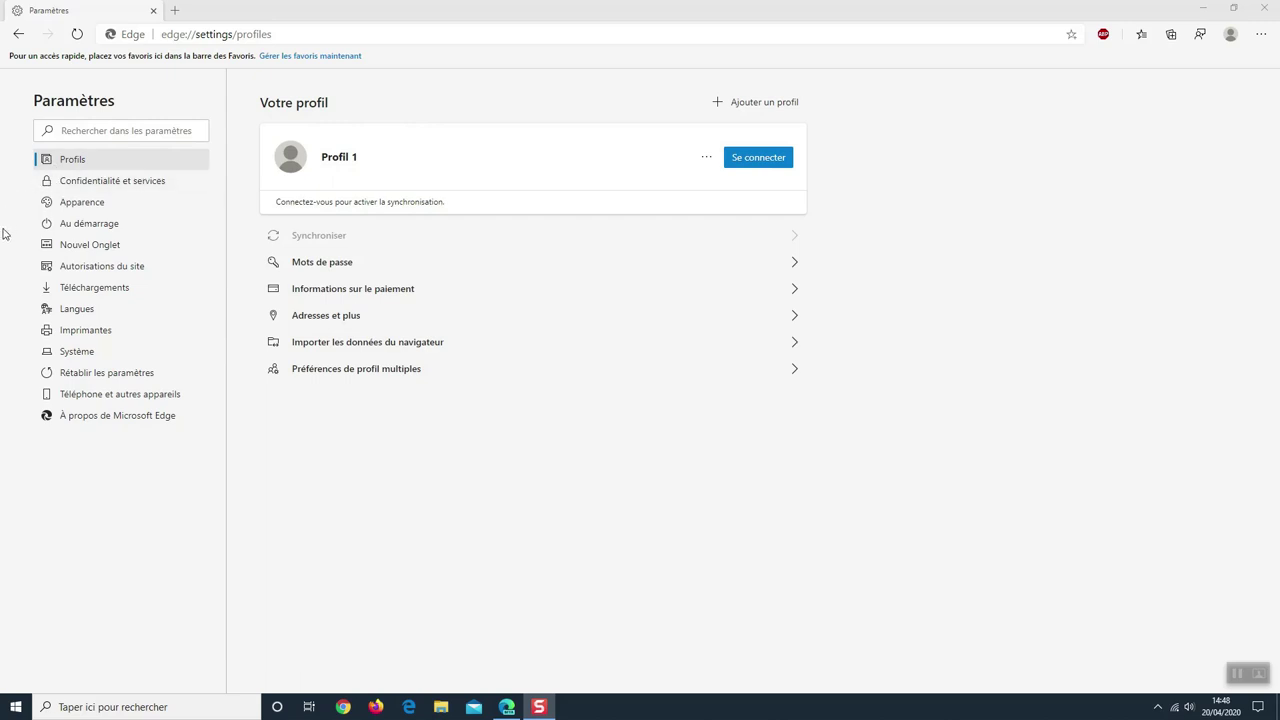
{"action": "left_click", "coordinate": [104, 229]}
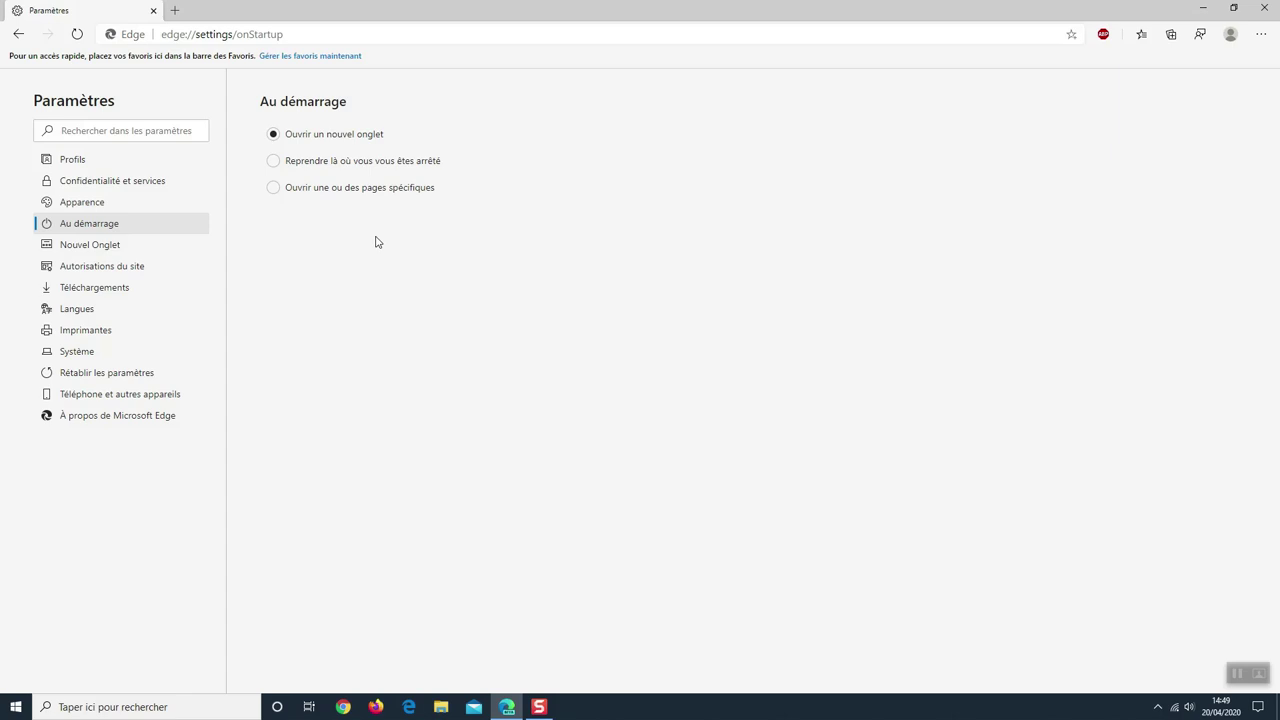
{"action": "left_click", "coordinate": [273, 192]}
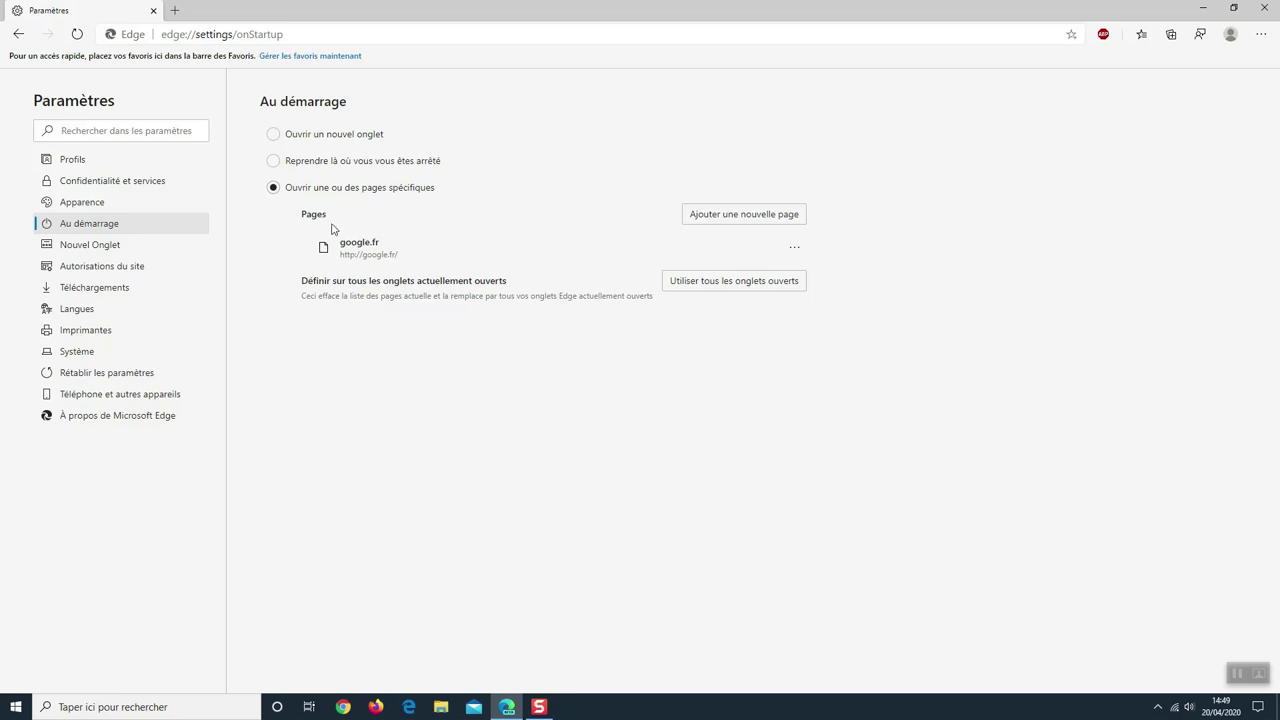
{"action": "left_click", "coordinate": [793, 249]}
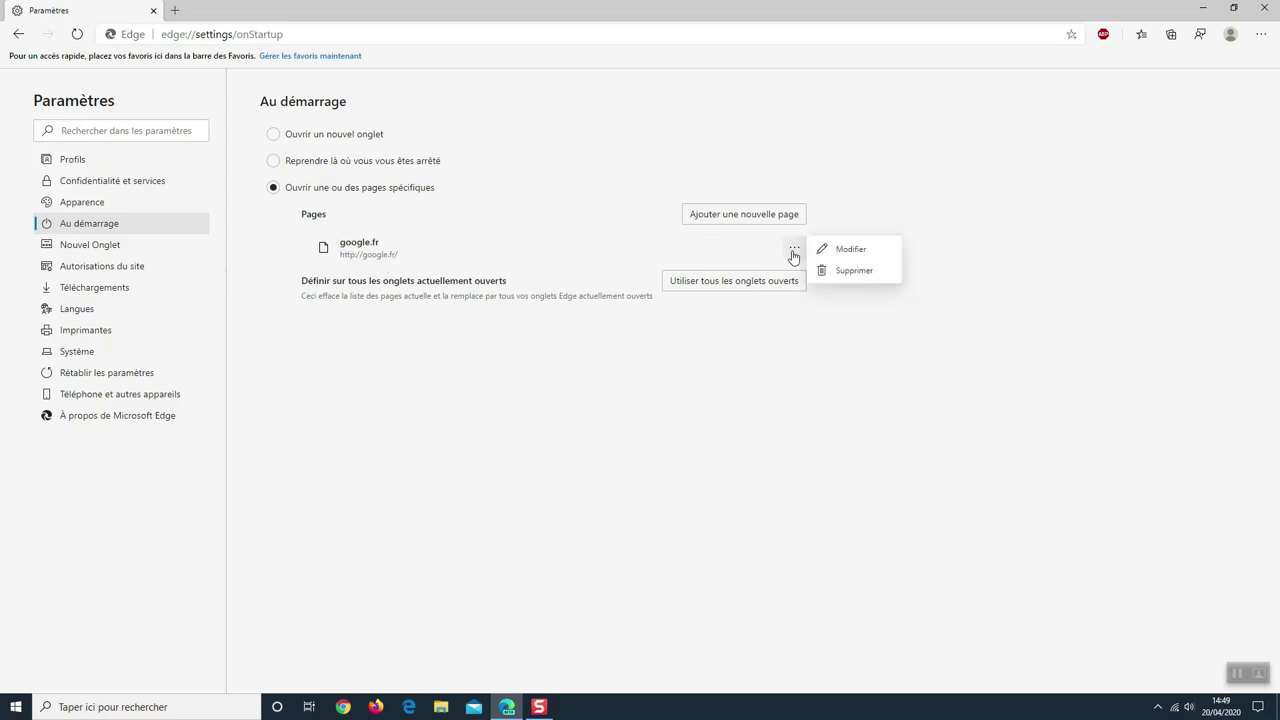
{"action": "left_click", "coordinate": [852, 272]}
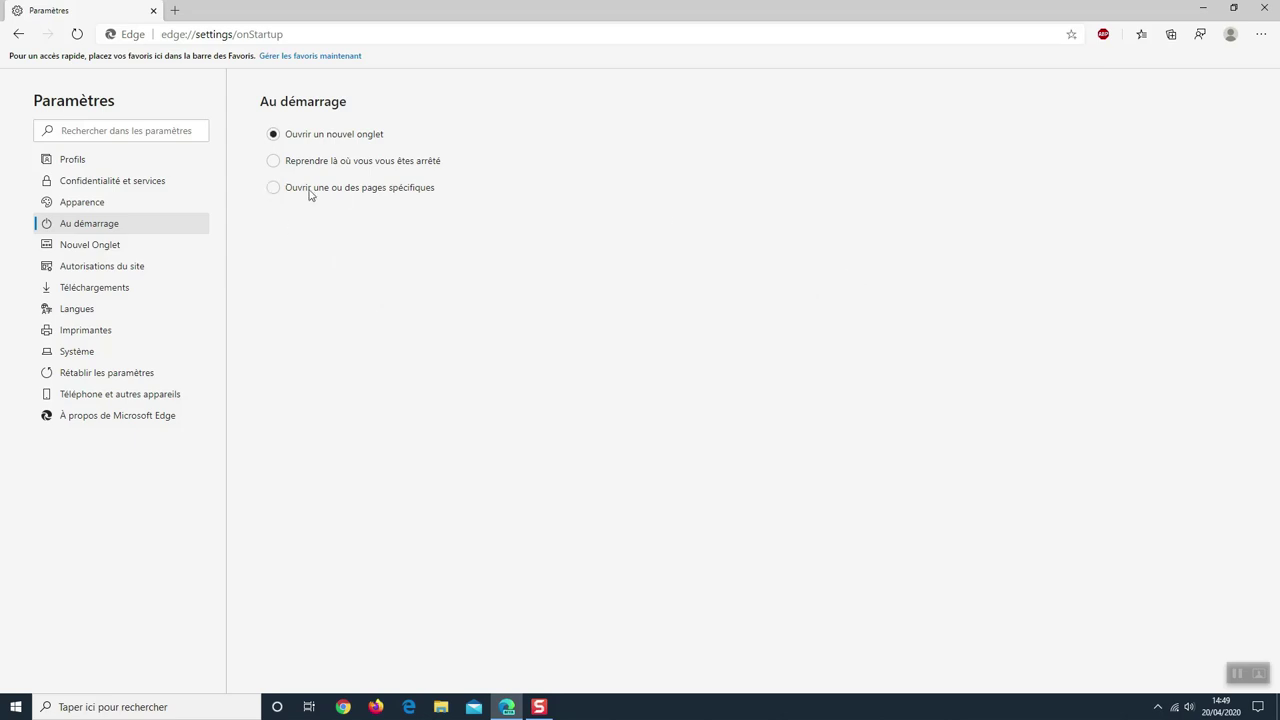
- Set startup to open specific pages, add orange.fr as the page, and close the browser
{"action": "left_click", "coordinate": [275, 189]}
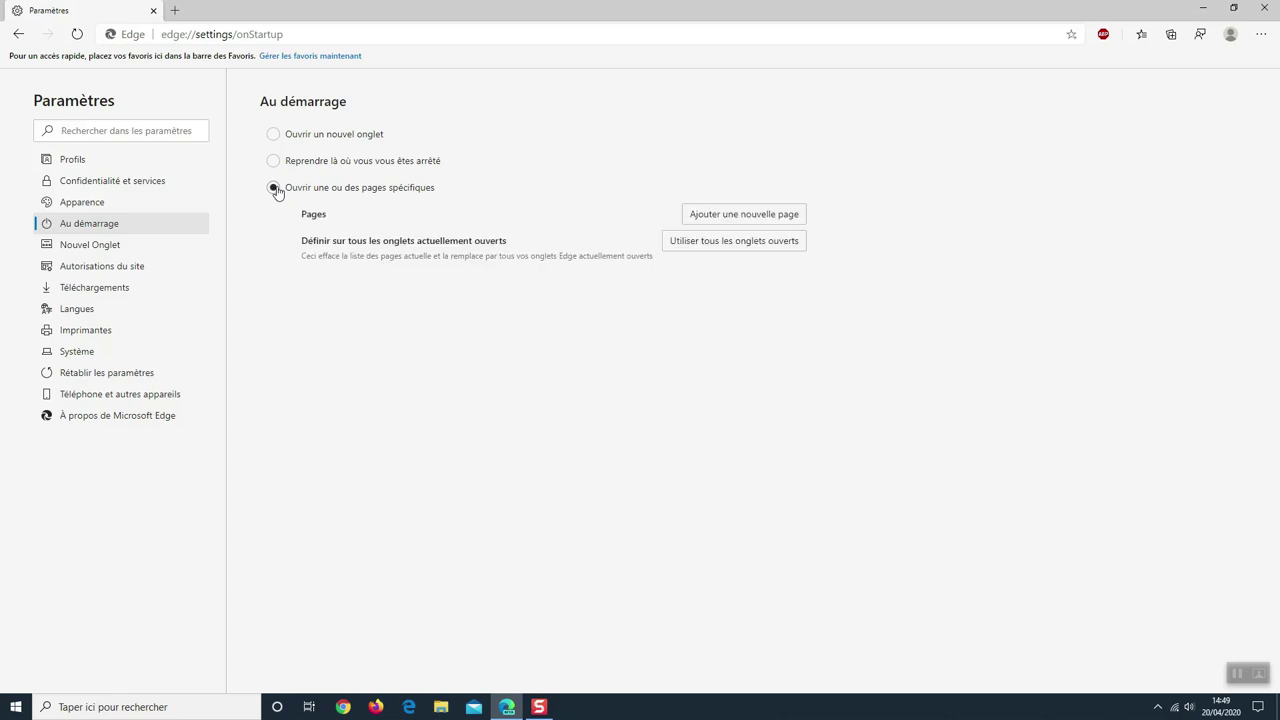
{"action": "left_click", "coordinate": [740, 216]}
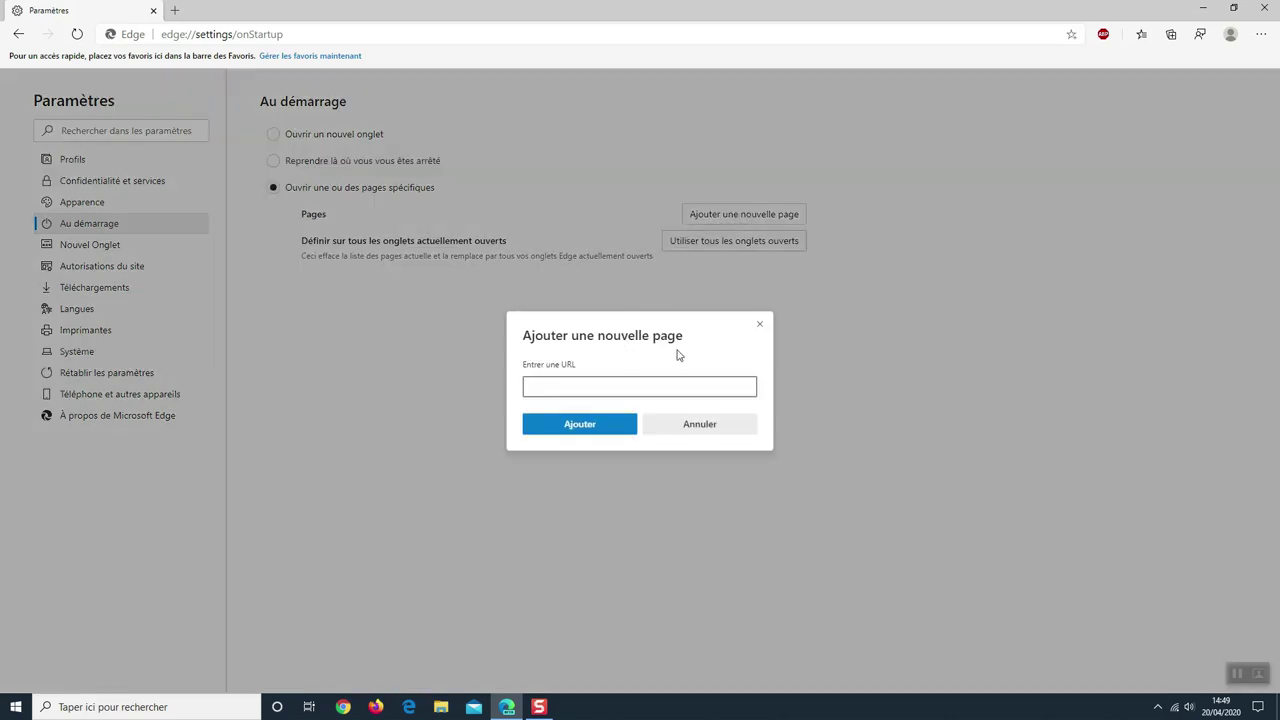
{"action": "type", "text": "orange.fr"}
{"action": "left_click", "coordinate": [595, 427]}
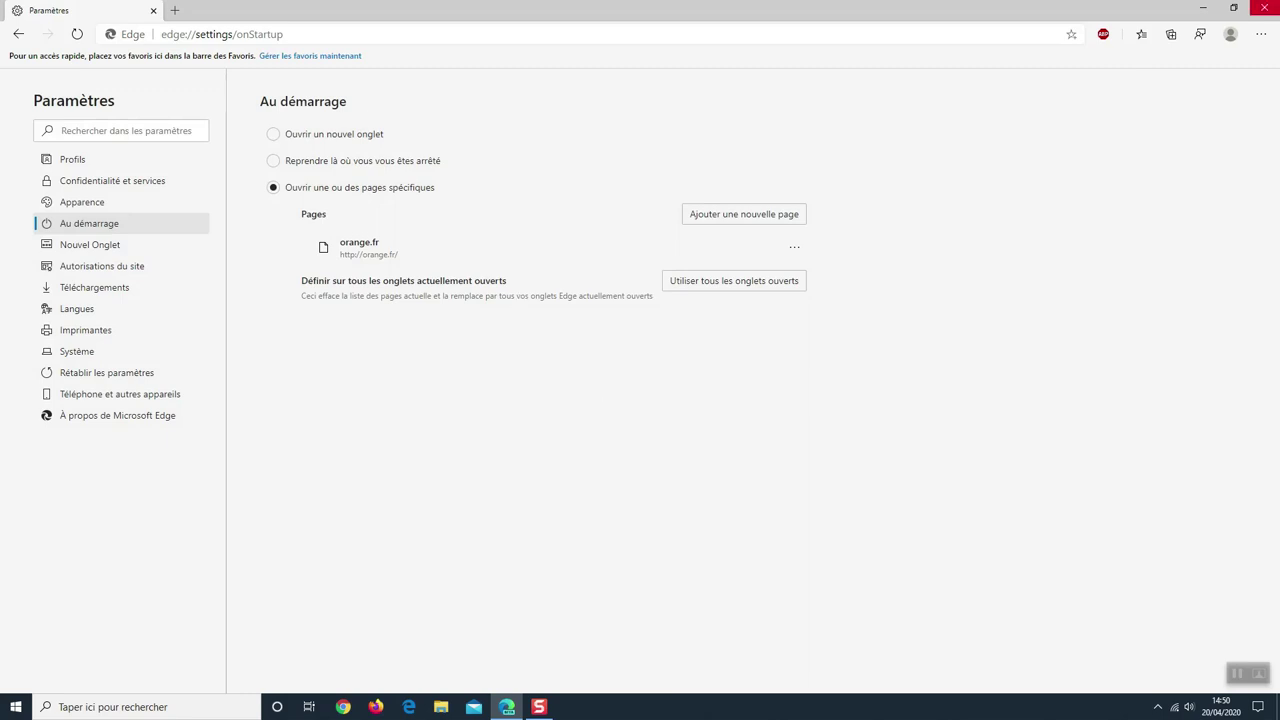
{"action": "left_click", "coordinate": [1266, 8]}
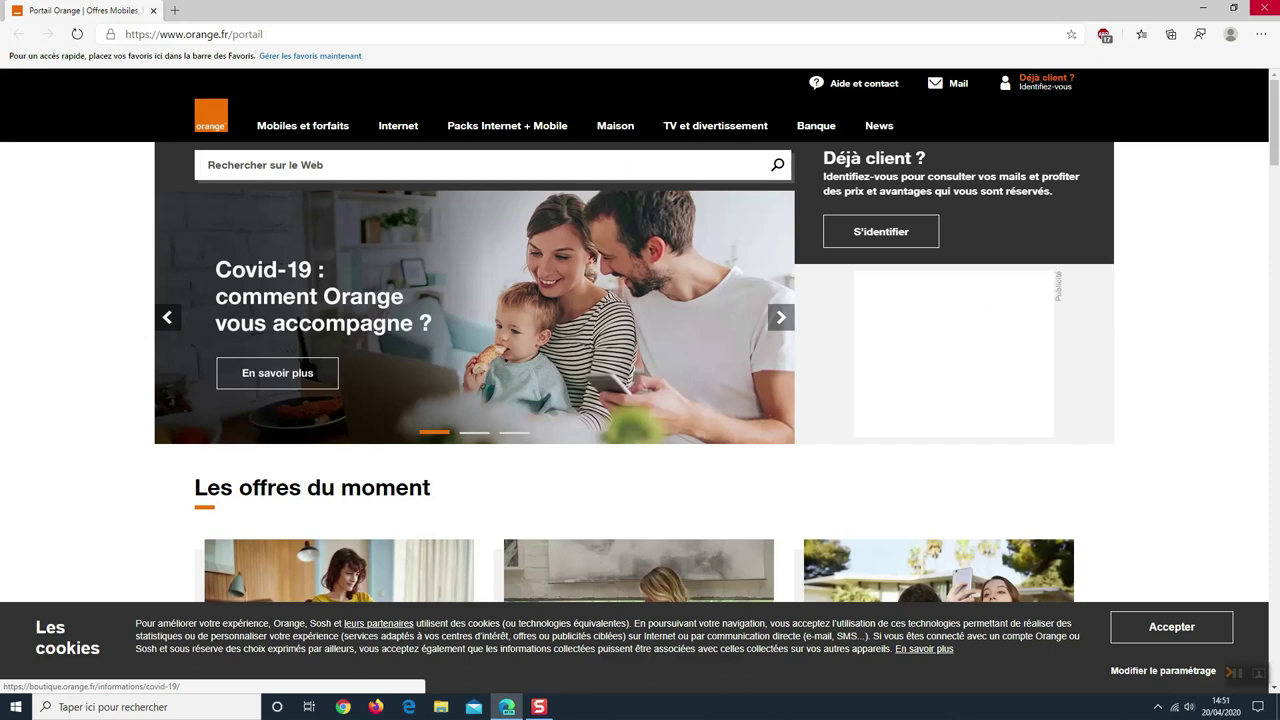
- Return to the browser's startup settings and remove the Orange portal from the startup pages
{"action": "left_click", "coordinate": [1263, 35]}
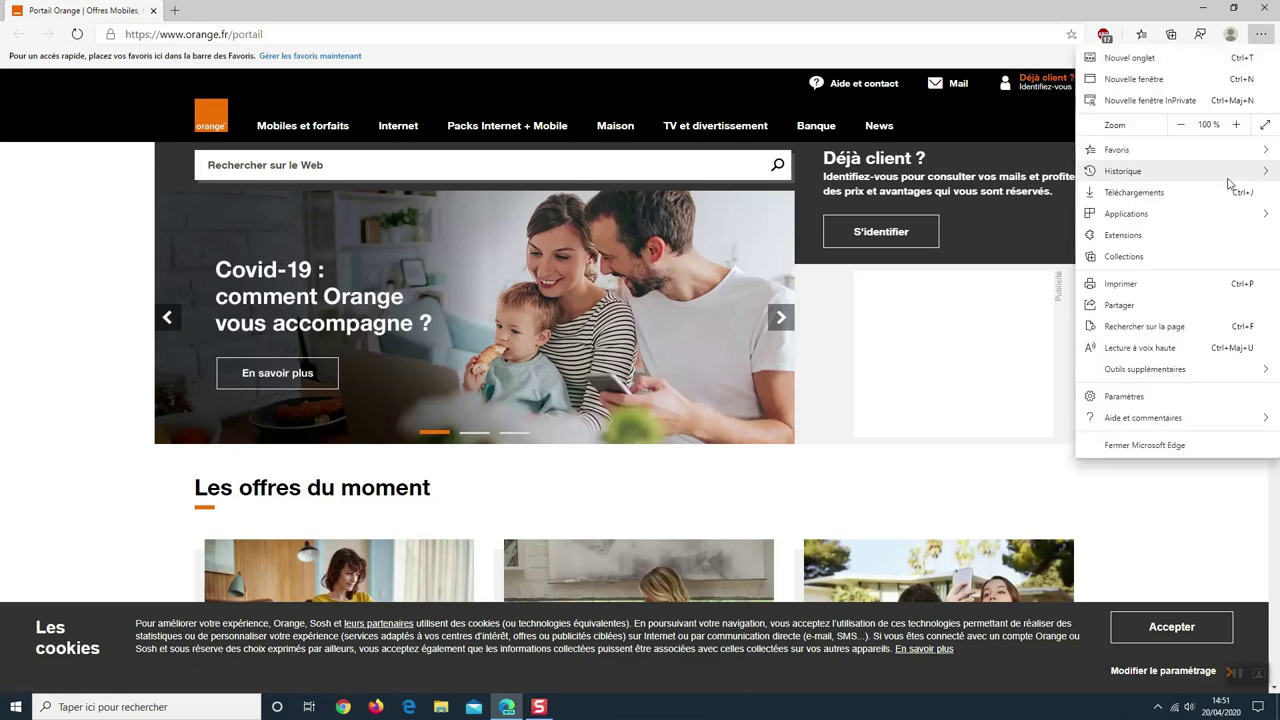
{"action": "left_click", "coordinate": [1150, 400]}
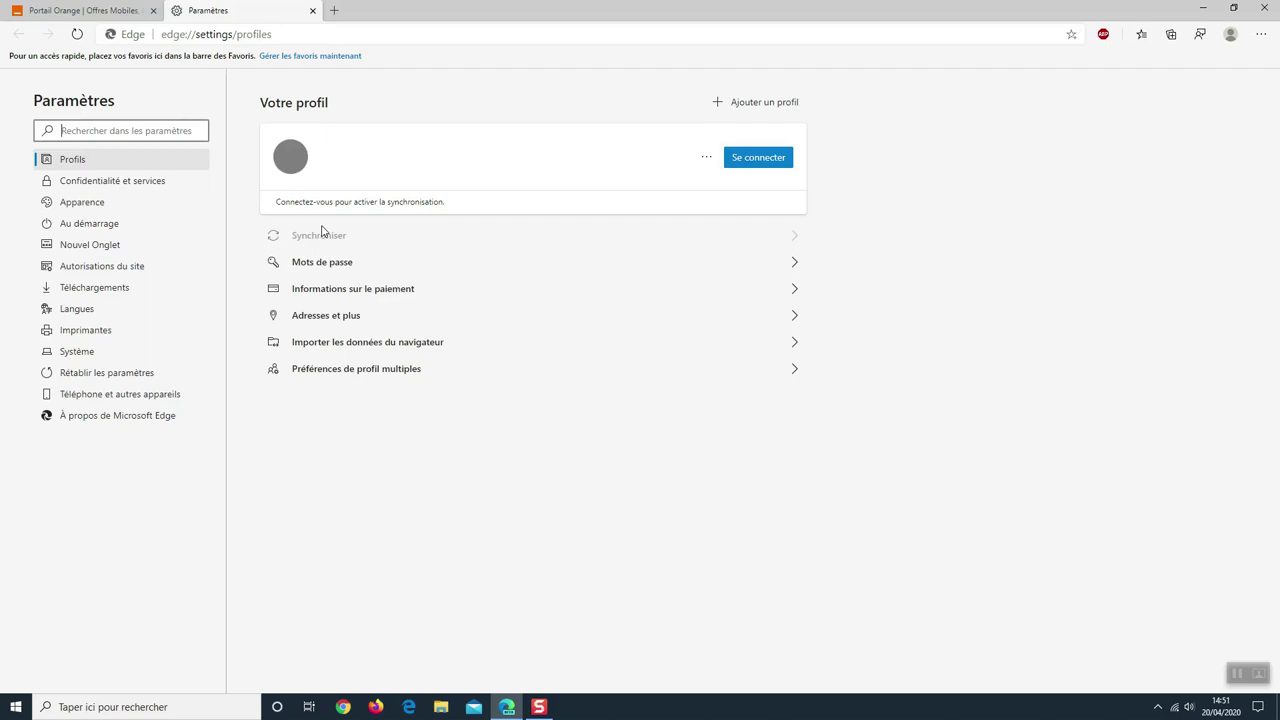
{"action": "left_click", "coordinate": [120, 228]}
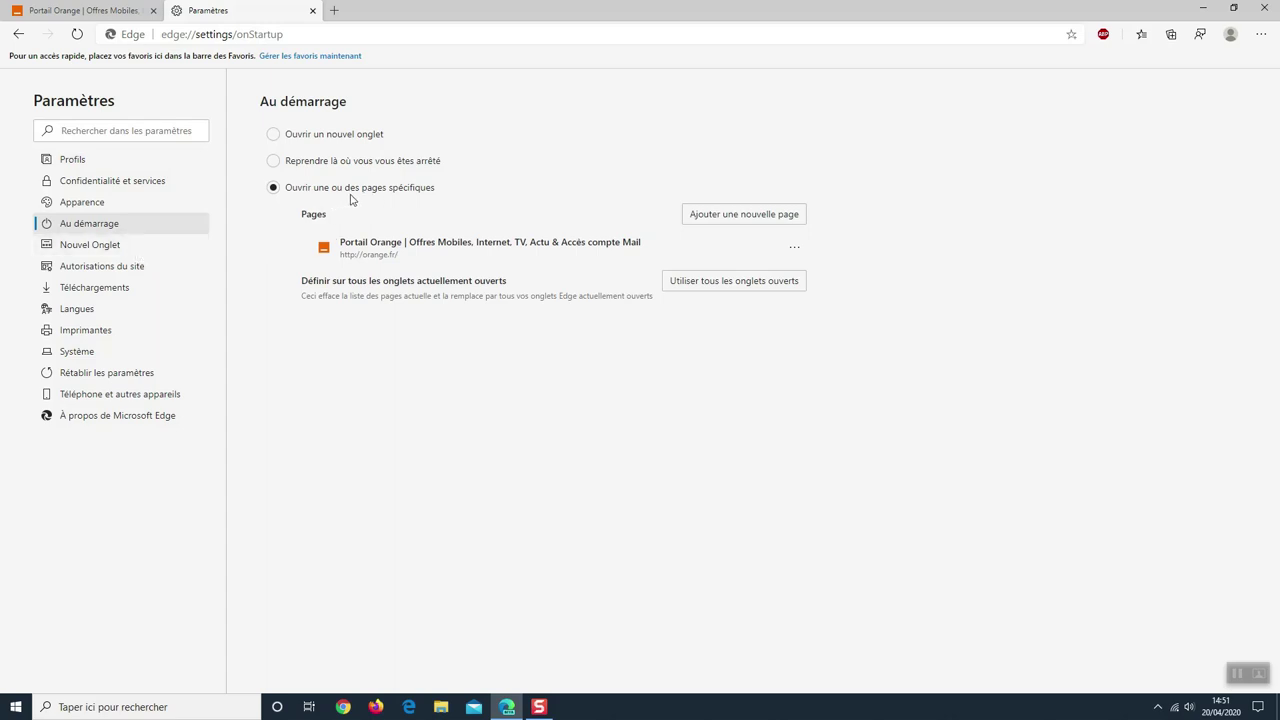
{"action": "left_click", "coordinate": [793, 252]}
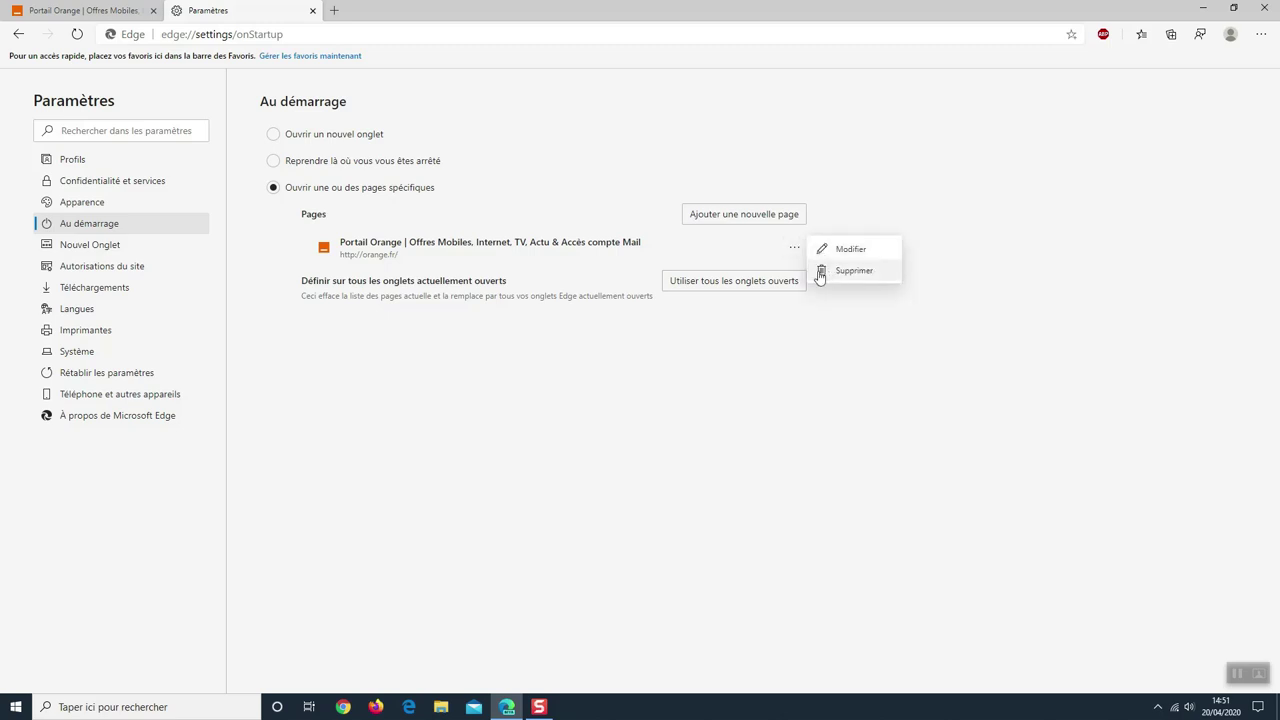
{"action": "left_click", "coordinate": [829, 278]}
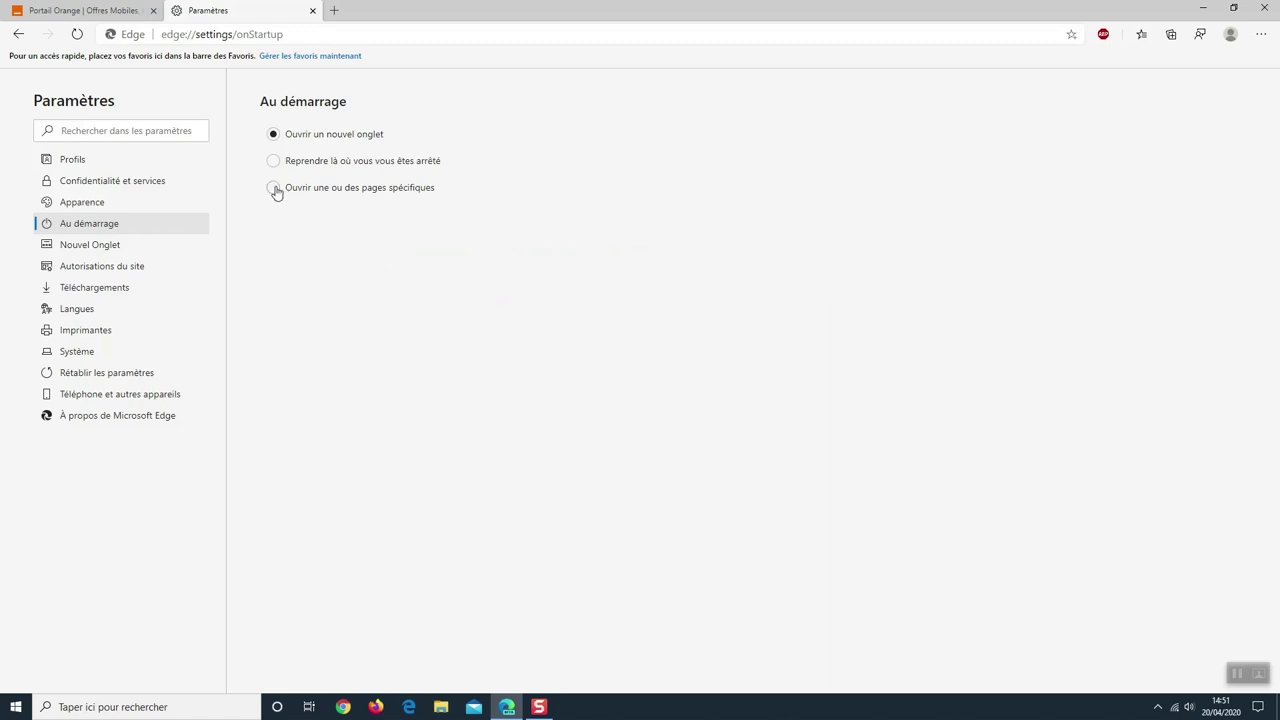
- Set startup to open specific pages and add google.fr as the page
{"action": "left_click", "coordinate": [274, 189]}
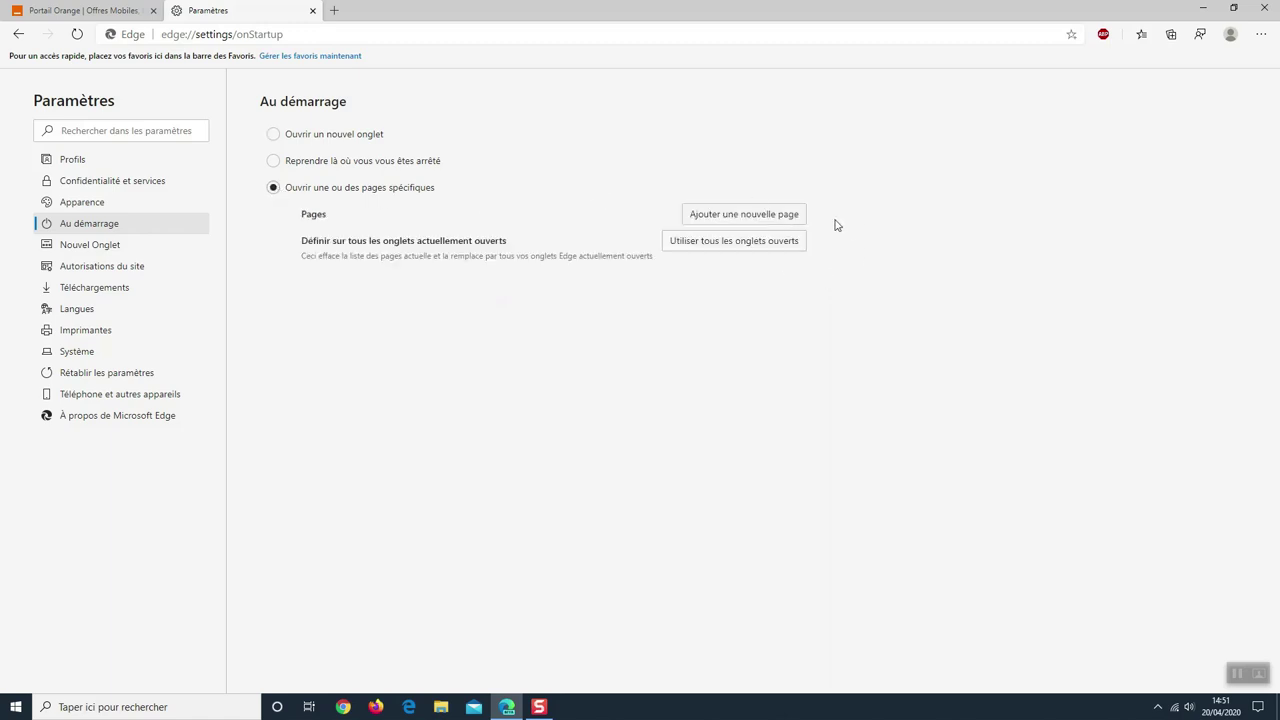
{"action": "left_click", "coordinate": [769, 222]}
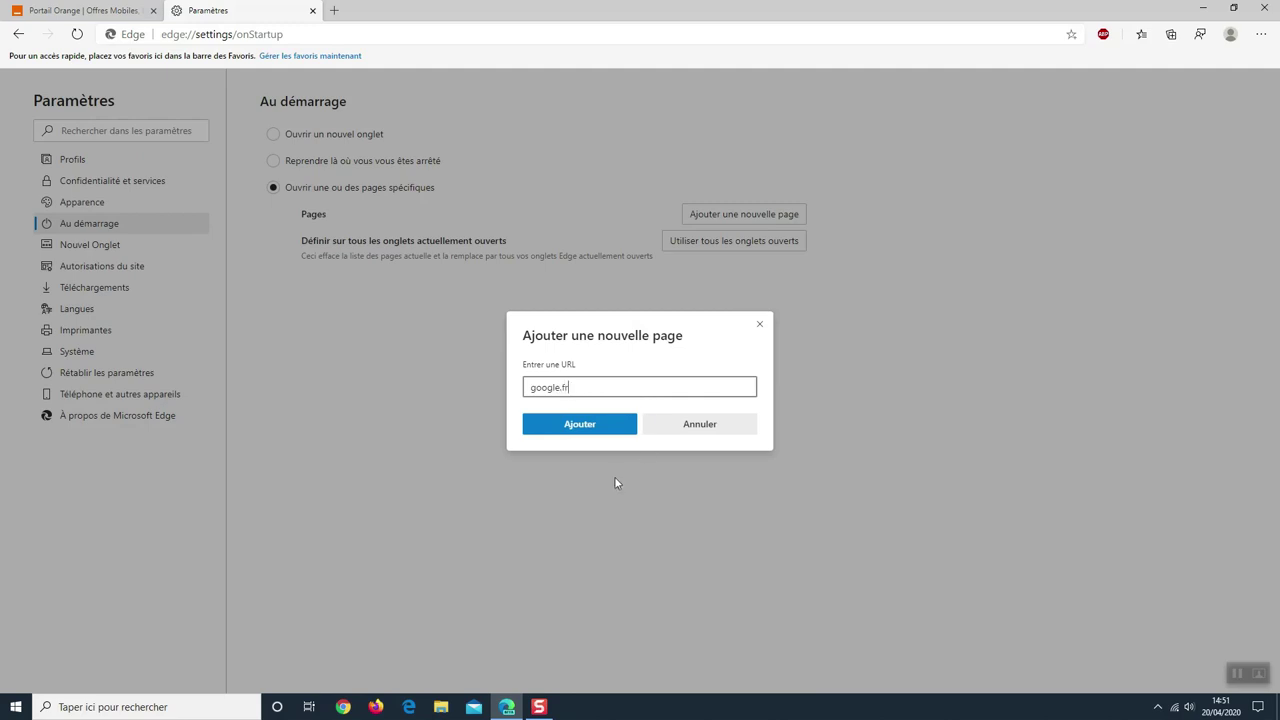
{"action": "left_click", "coordinate": [611, 425]}
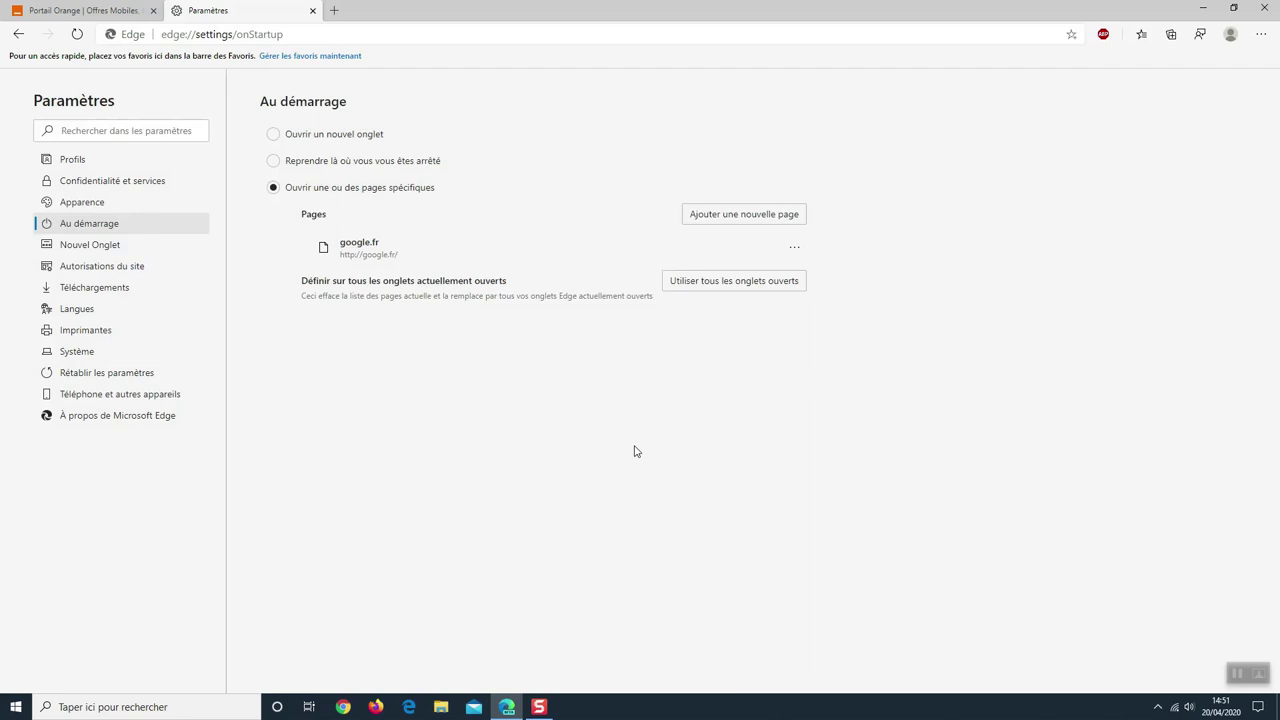
- In the Apparence settings, try the Sombre theme and set the theme back to Clair
{"action": "left_click", "coordinate": [80, 205]}
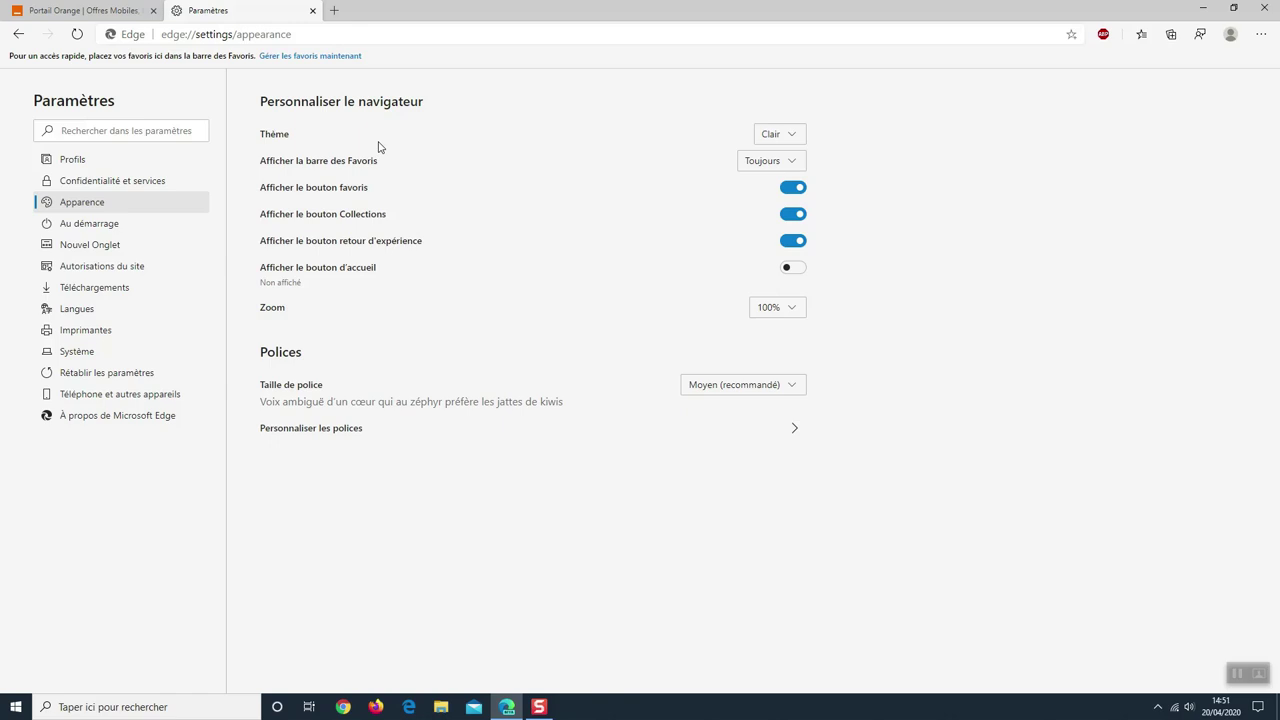
{"action": "left_click", "coordinate": [793, 140]}
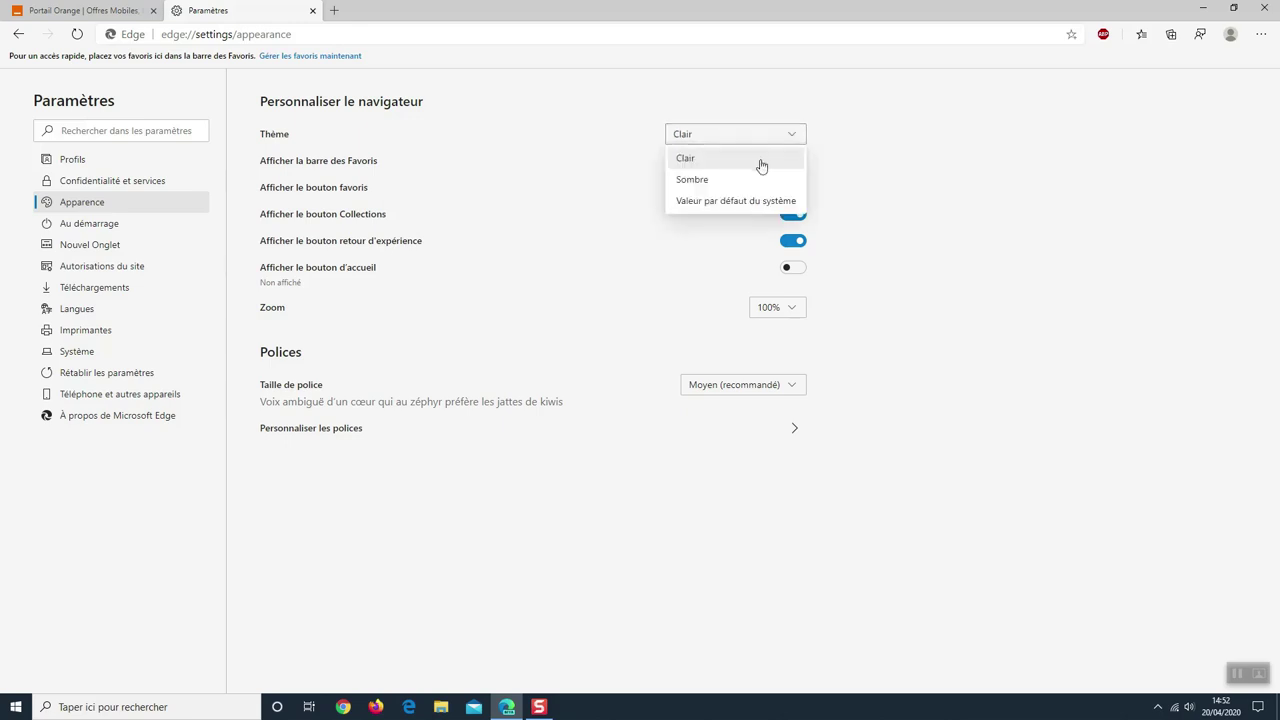
{"action": "left_click", "coordinate": [723, 179]}
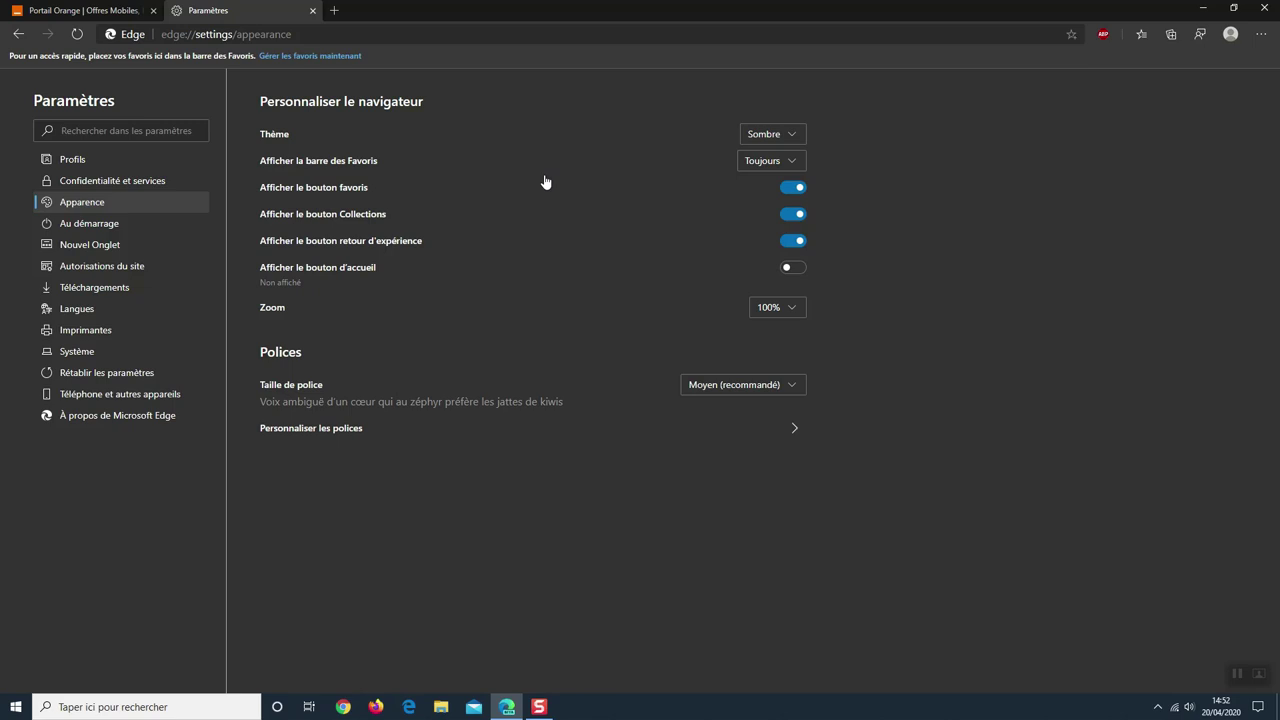
{"action": "left_click", "coordinate": [775, 140]}
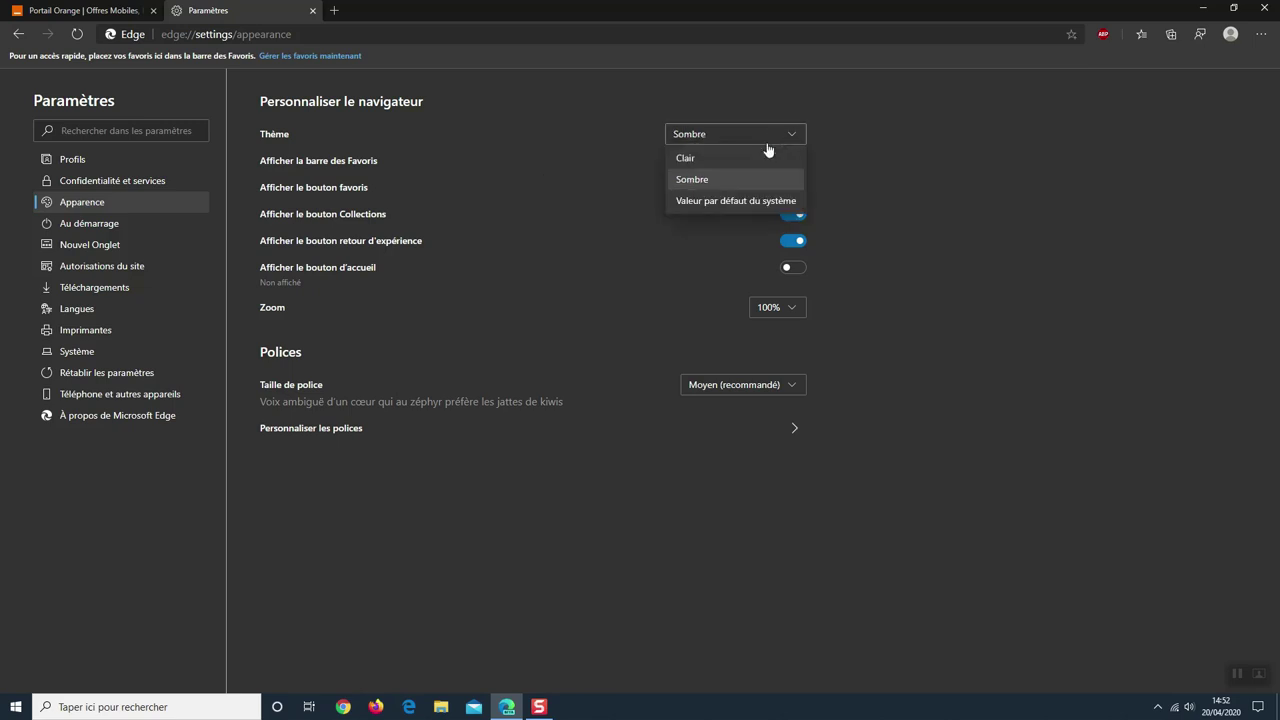
{"action": "left_click", "coordinate": [725, 157]}
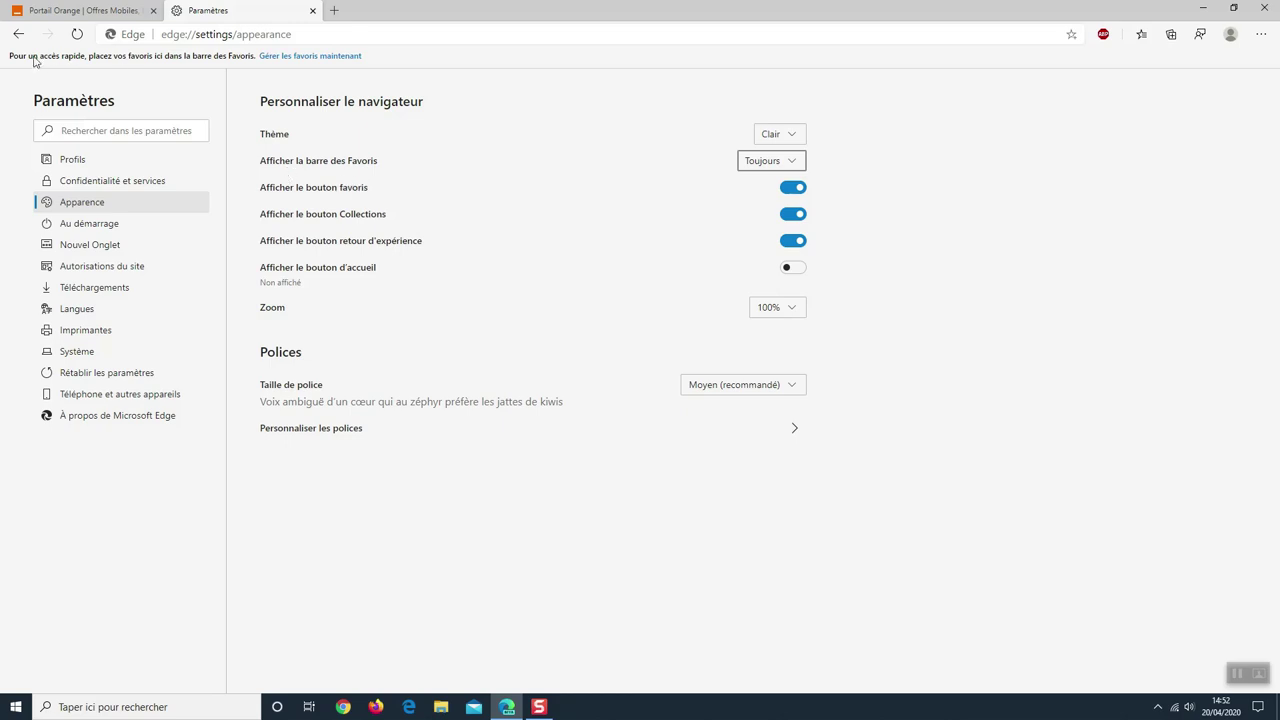
- Try setting the favourites bar display to Jamais and return it to Toujours
{"action": "left_click", "coordinate": [796, 168]}
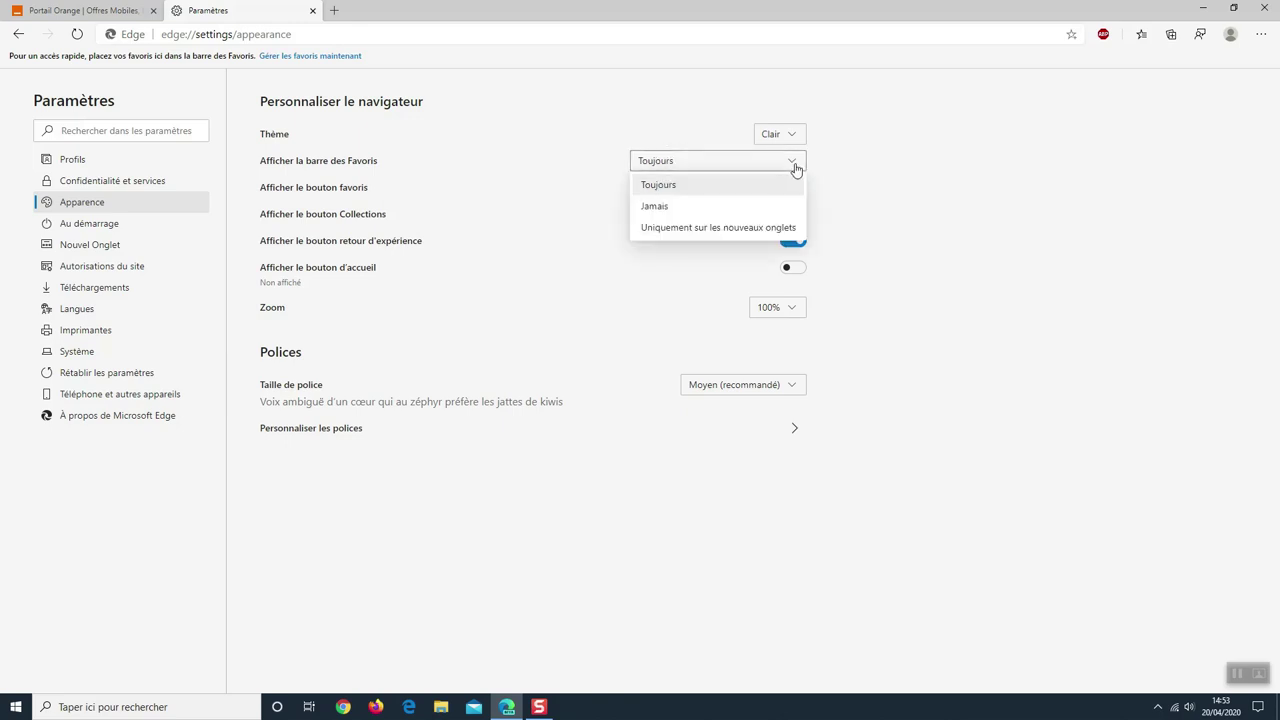
{"action": "left_click", "coordinate": [678, 206]}
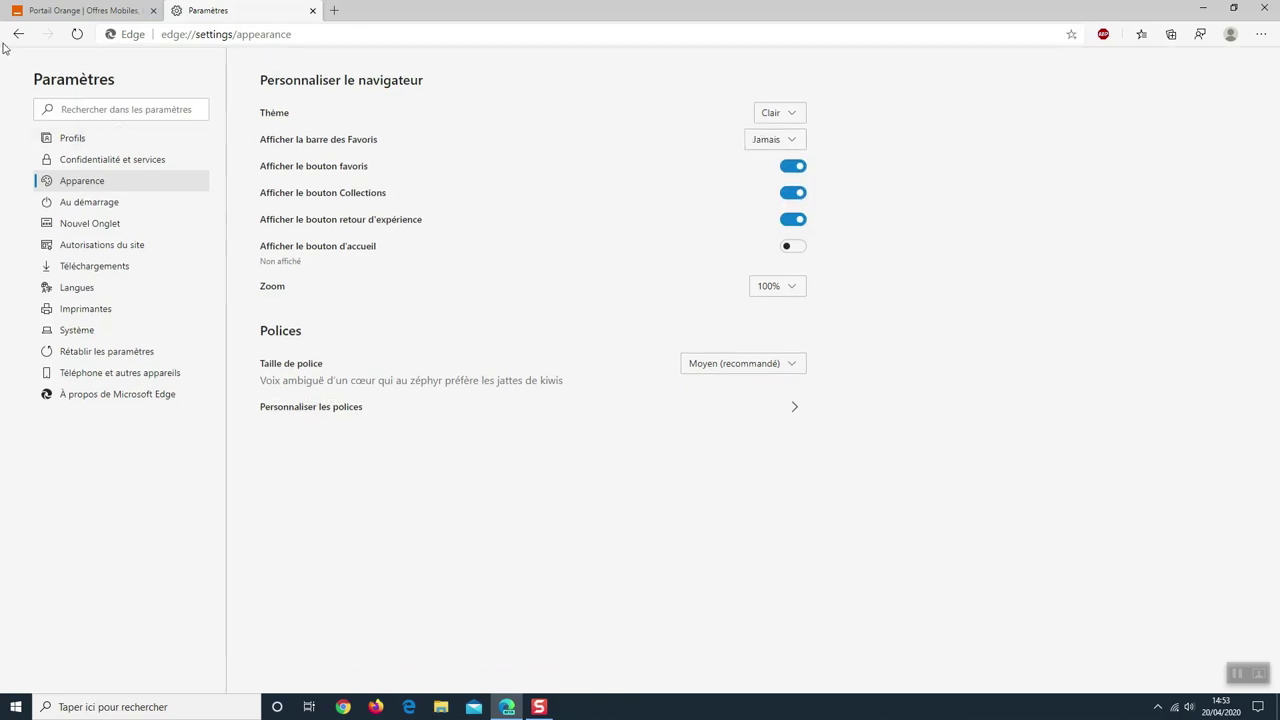
{"action": "left_click", "coordinate": [785, 141]}
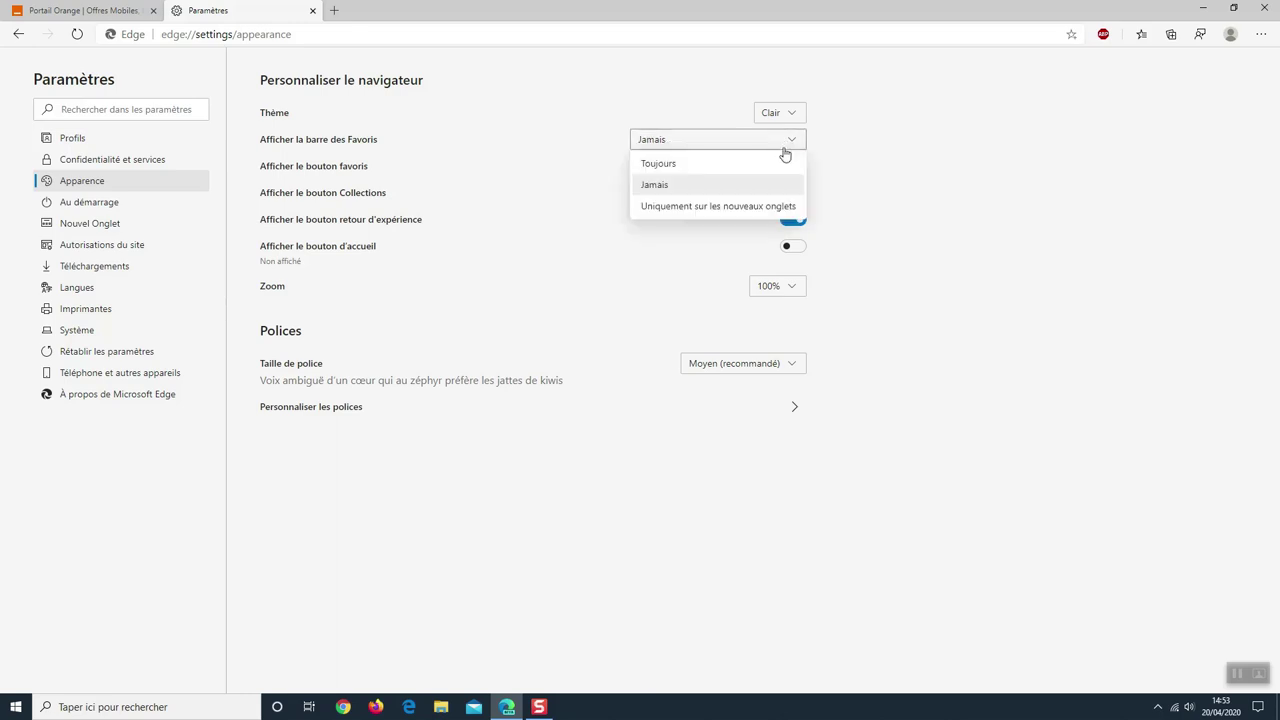
{"action": "left_click", "coordinate": [691, 166]}
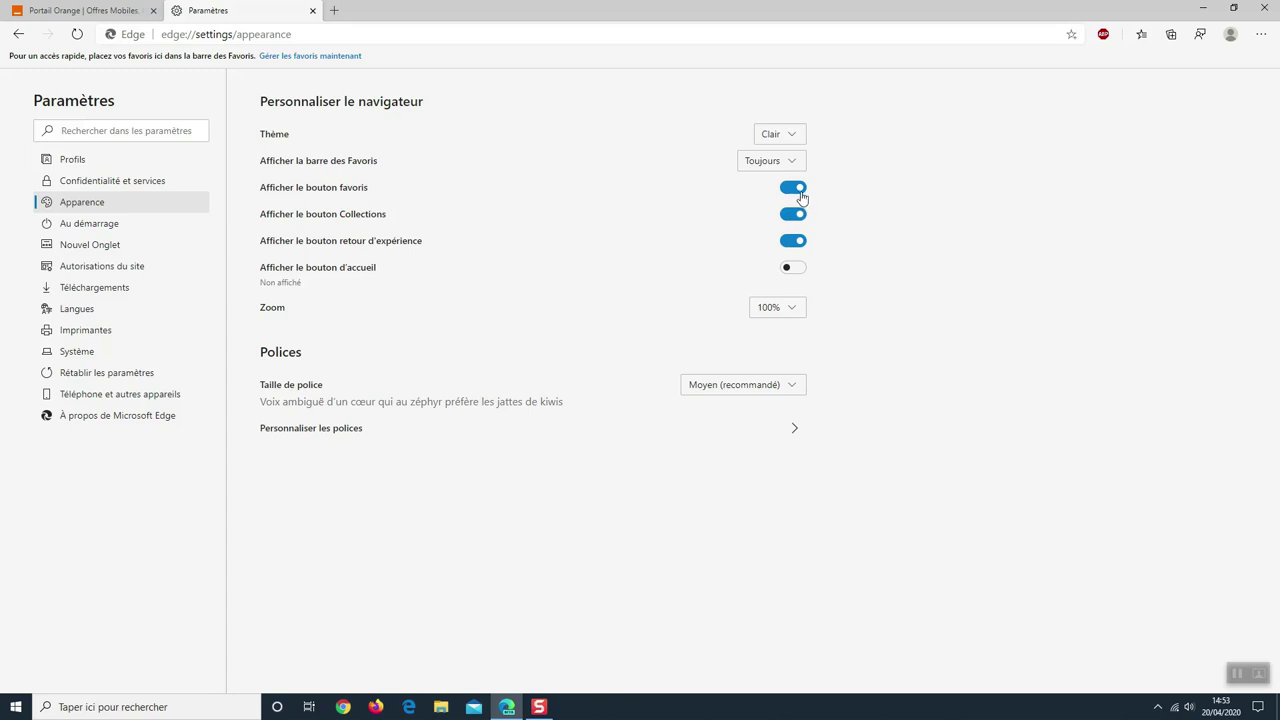
- Look at the favourites menu, then try hiding the favourites button and show it again
{"action": "left_click", "coordinate": [1141, 35]}
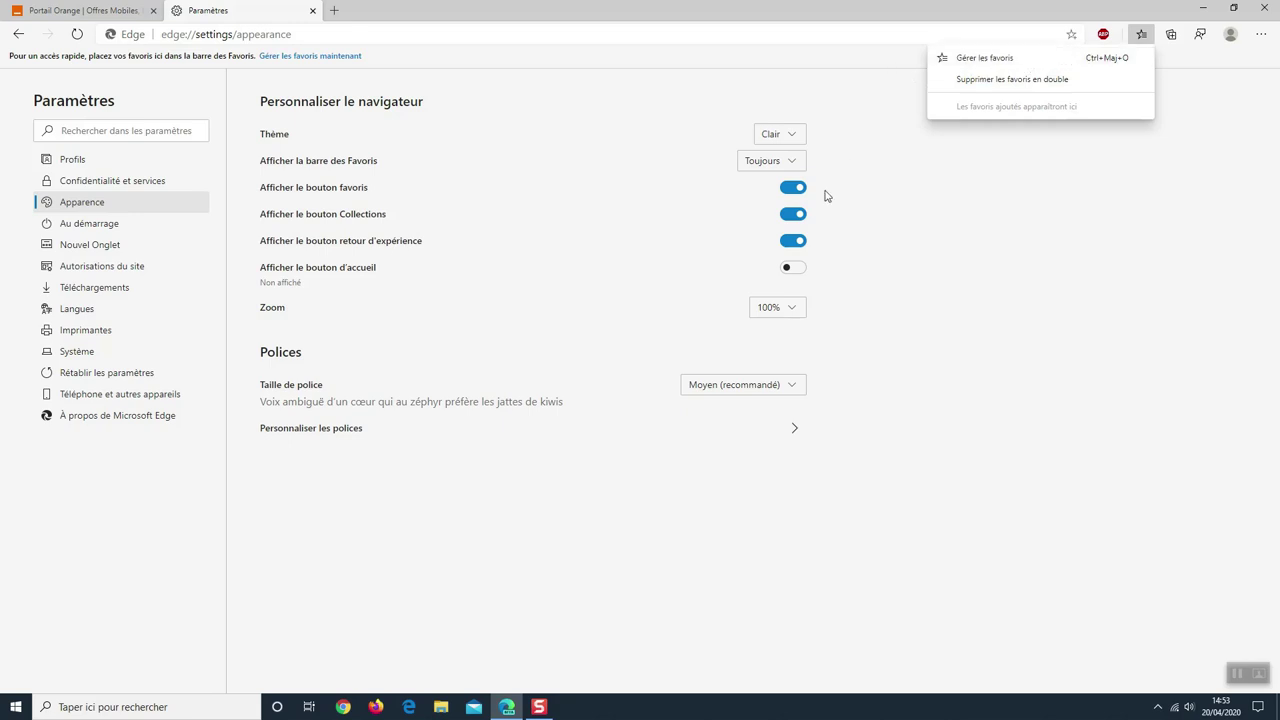
{"action": "left_click", "coordinate": [929, 171]}
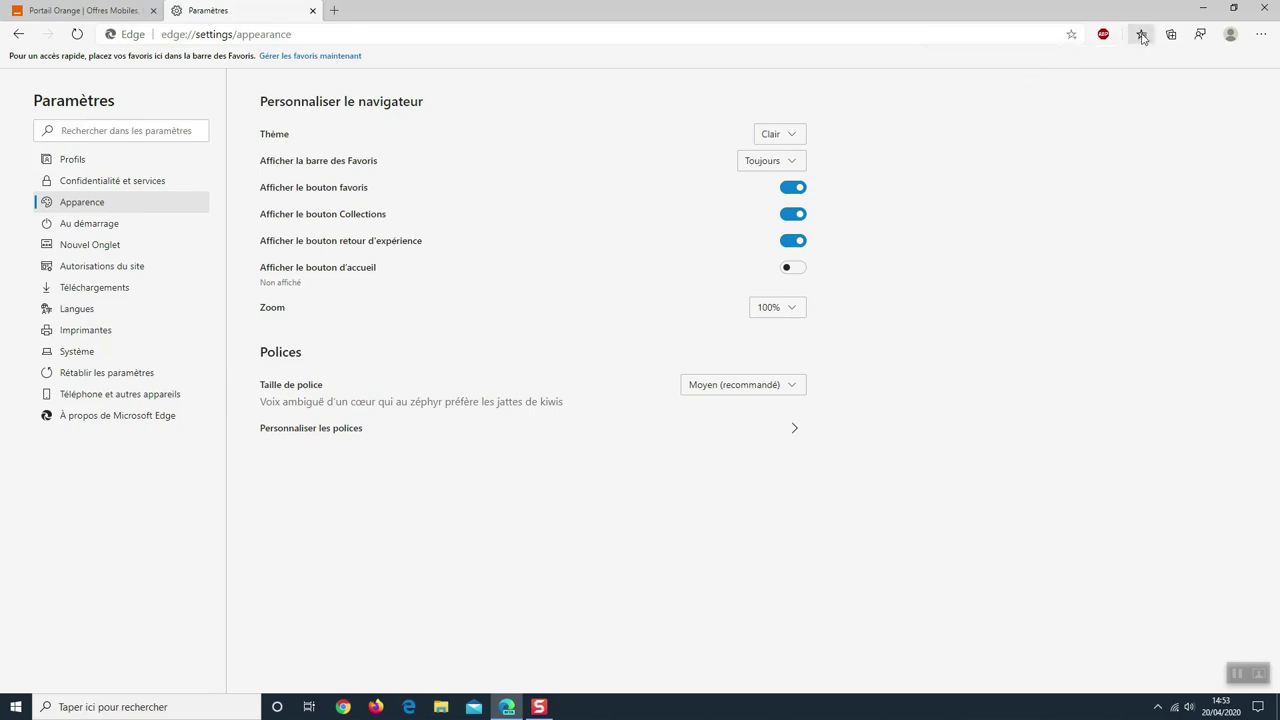
{"action": "left_click", "coordinate": [794, 189]}
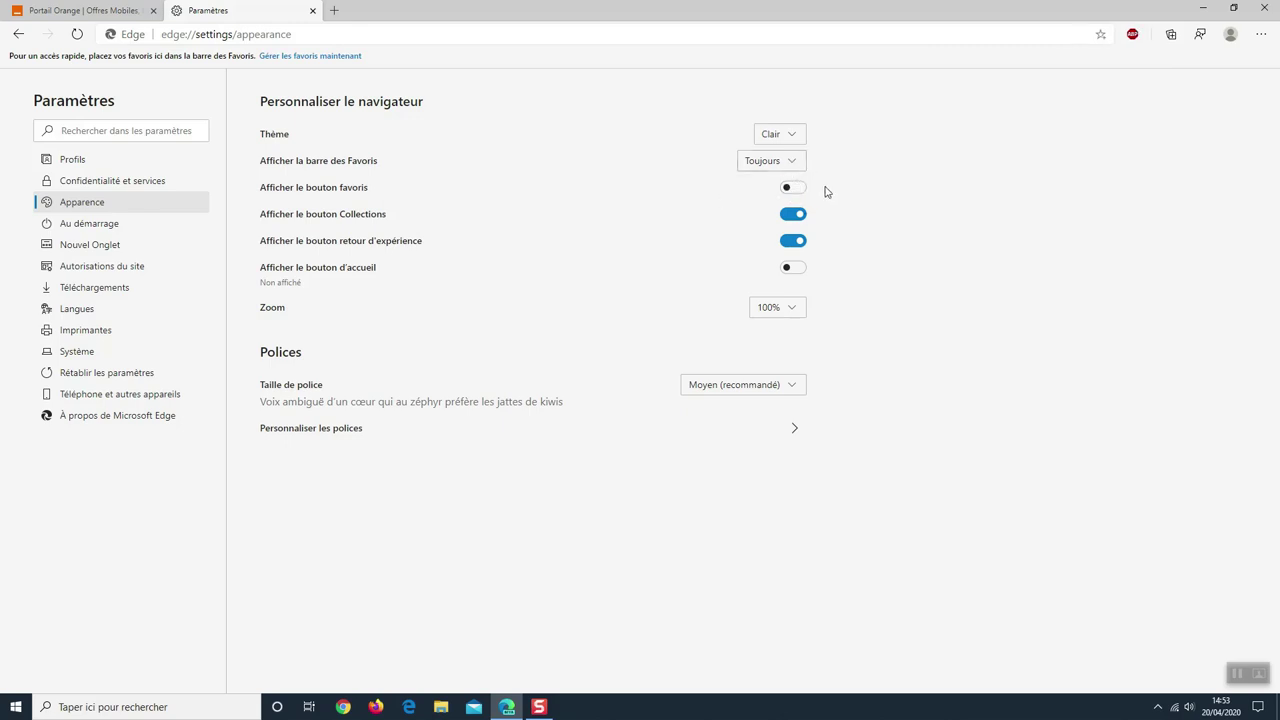
{"action": "left_click", "coordinate": [791, 192]}
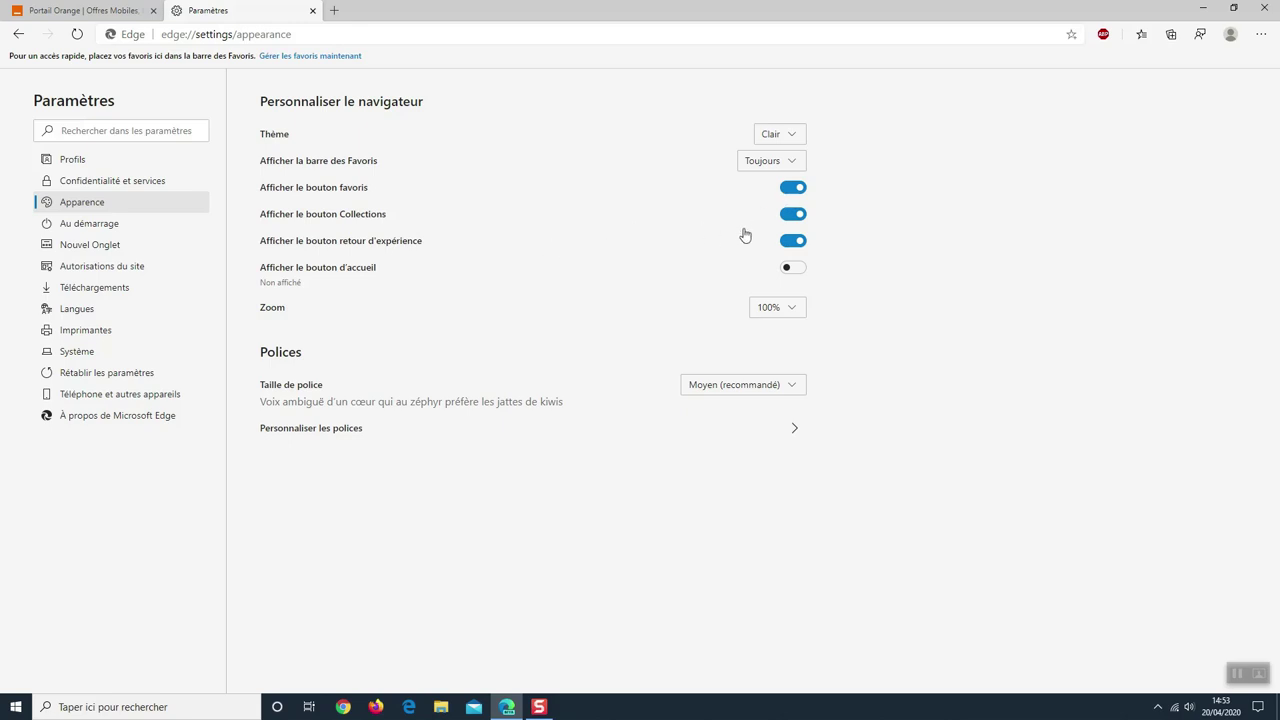
- Try hiding the Collections button and show it again, then view the feedback form and close it
{"action": "left_click", "coordinate": [799, 219]}
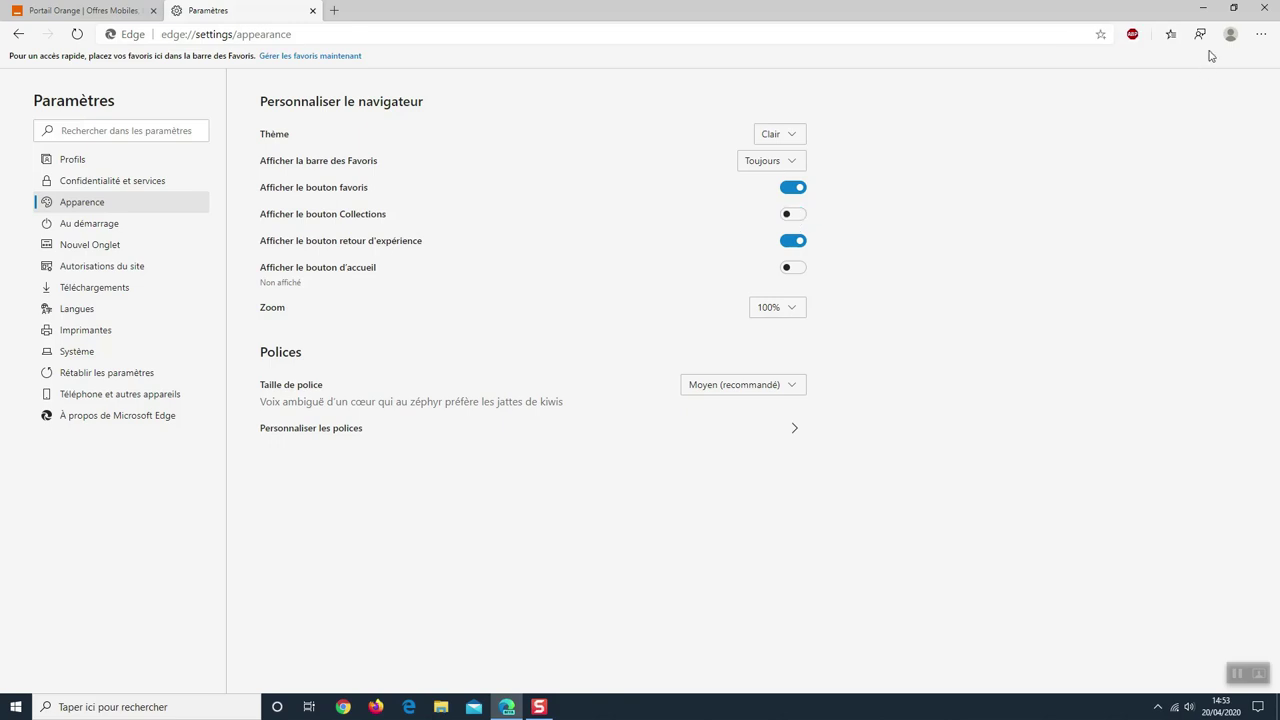
{"action": "left_click", "coordinate": [802, 215]}
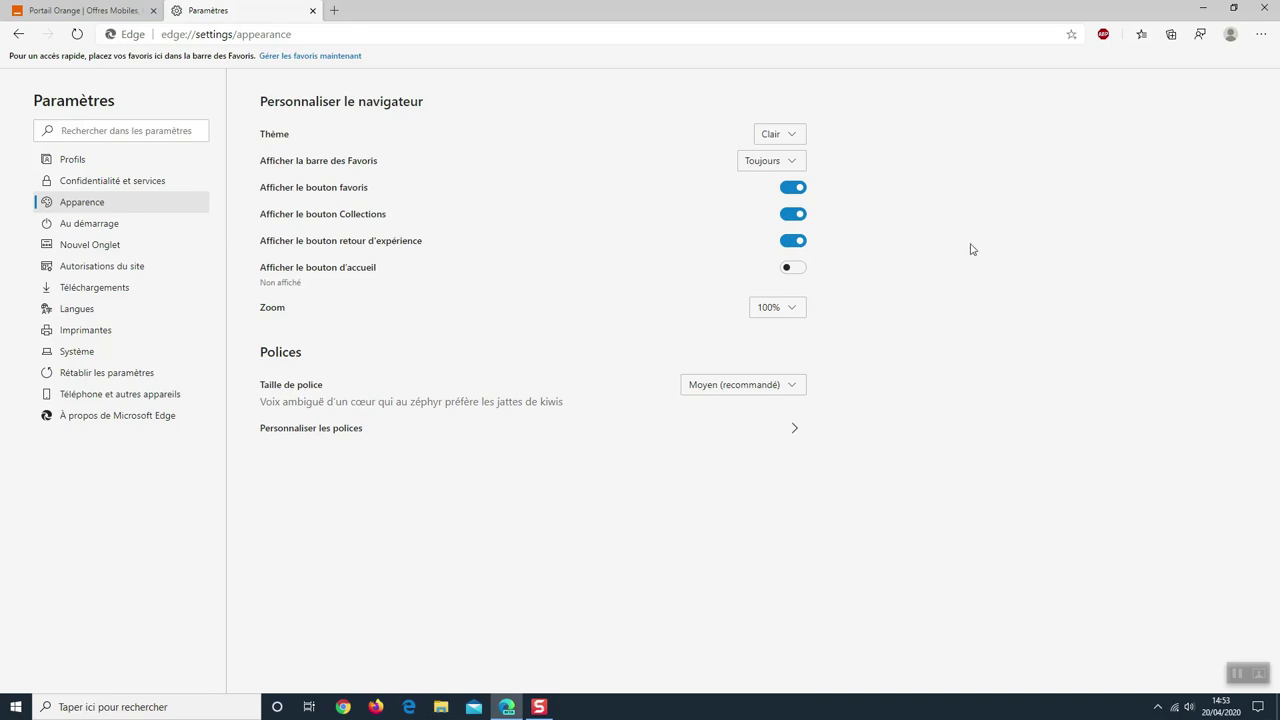
{"action": "left_click", "coordinate": [1200, 37]}
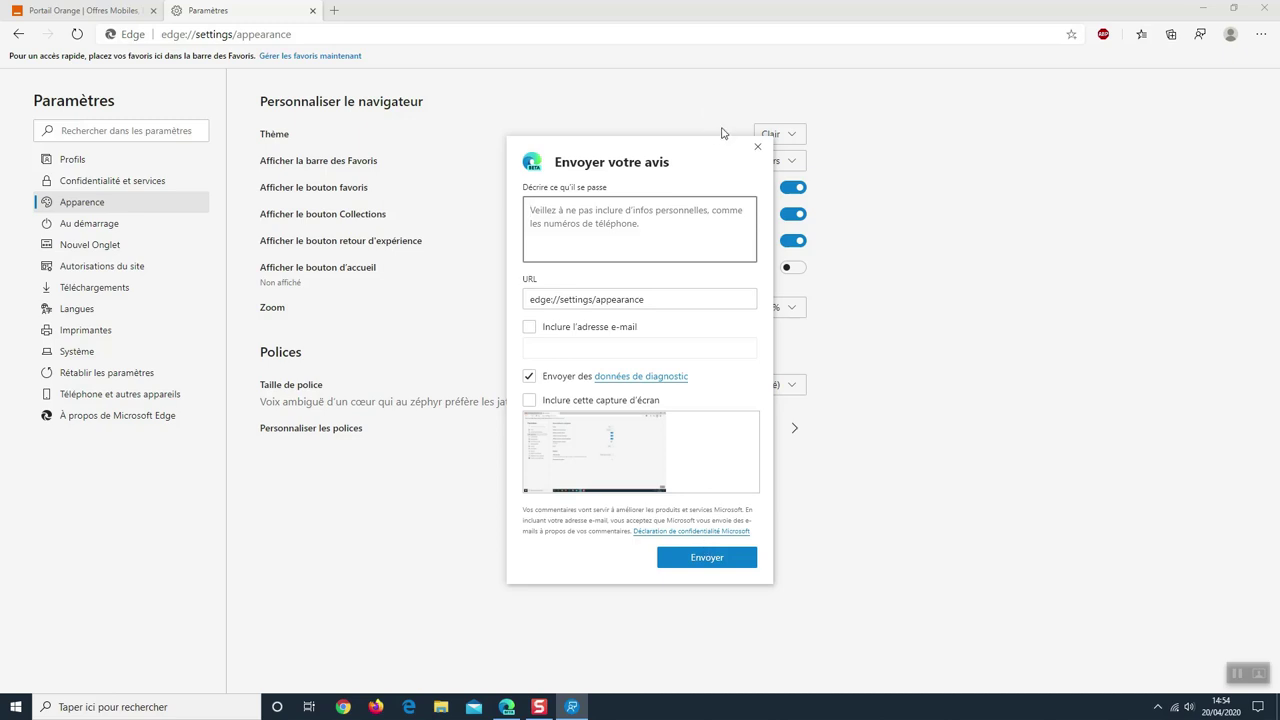
{"action": "left_click", "coordinate": [758, 149]}
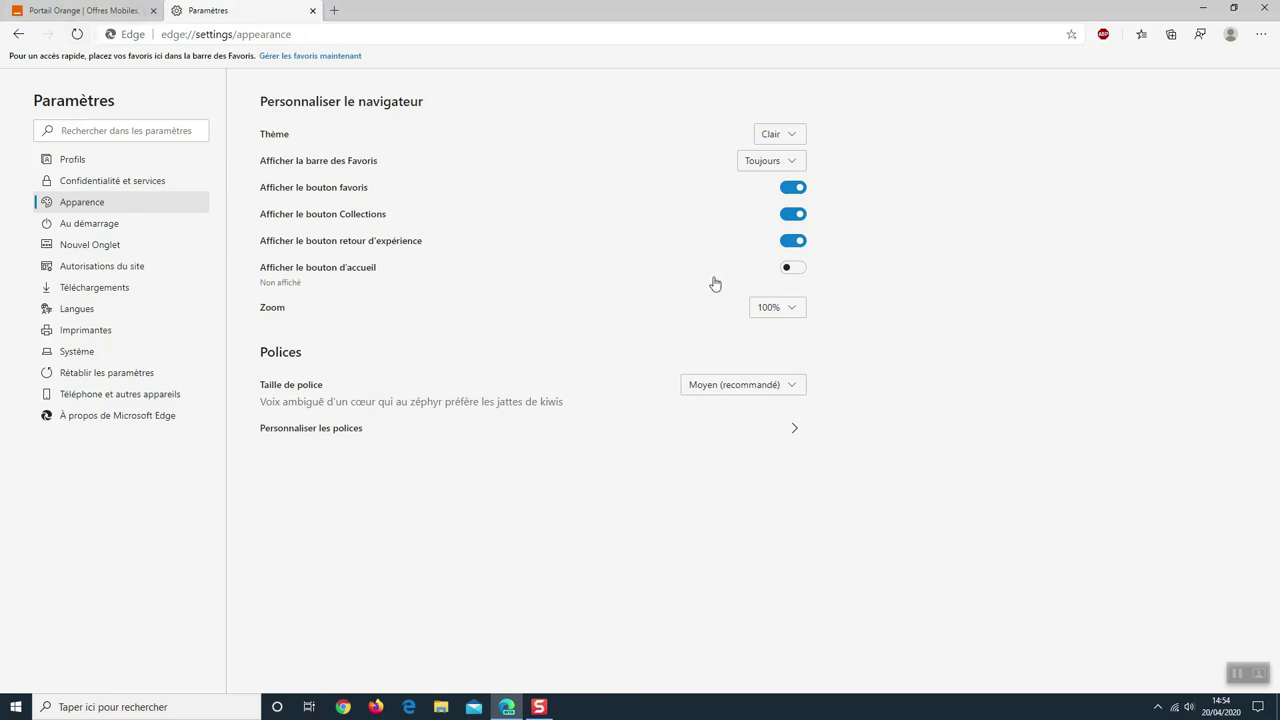
{"action": "left_click", "coordinate": [794, 271]}
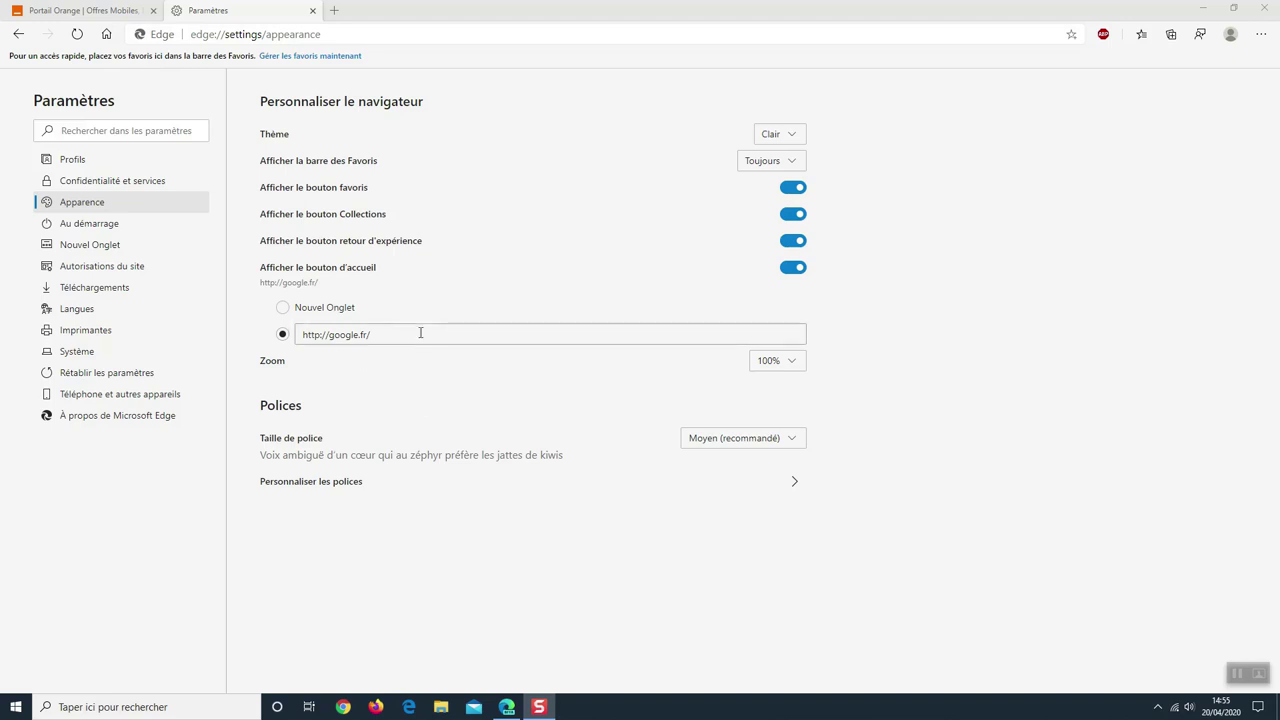
{"action": "left_click", "coordinate": [309, 313]}
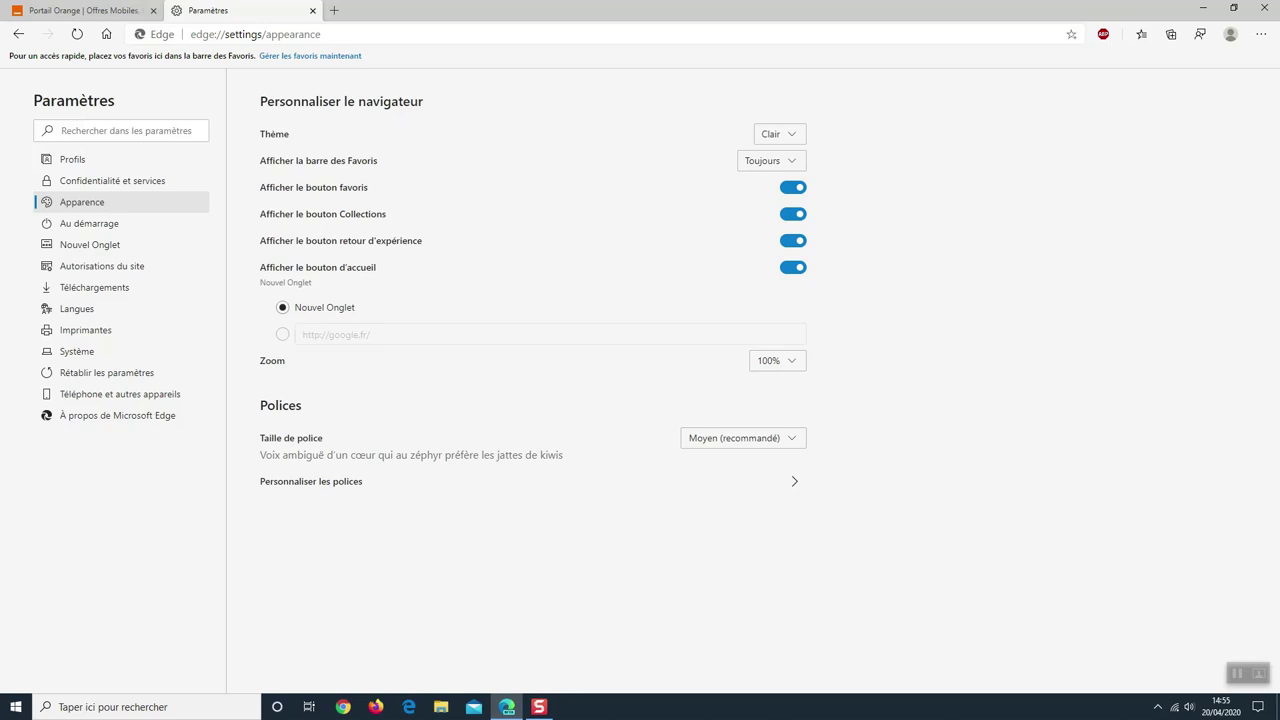
{"action": "left_click", "coordinate": [334, 10]}
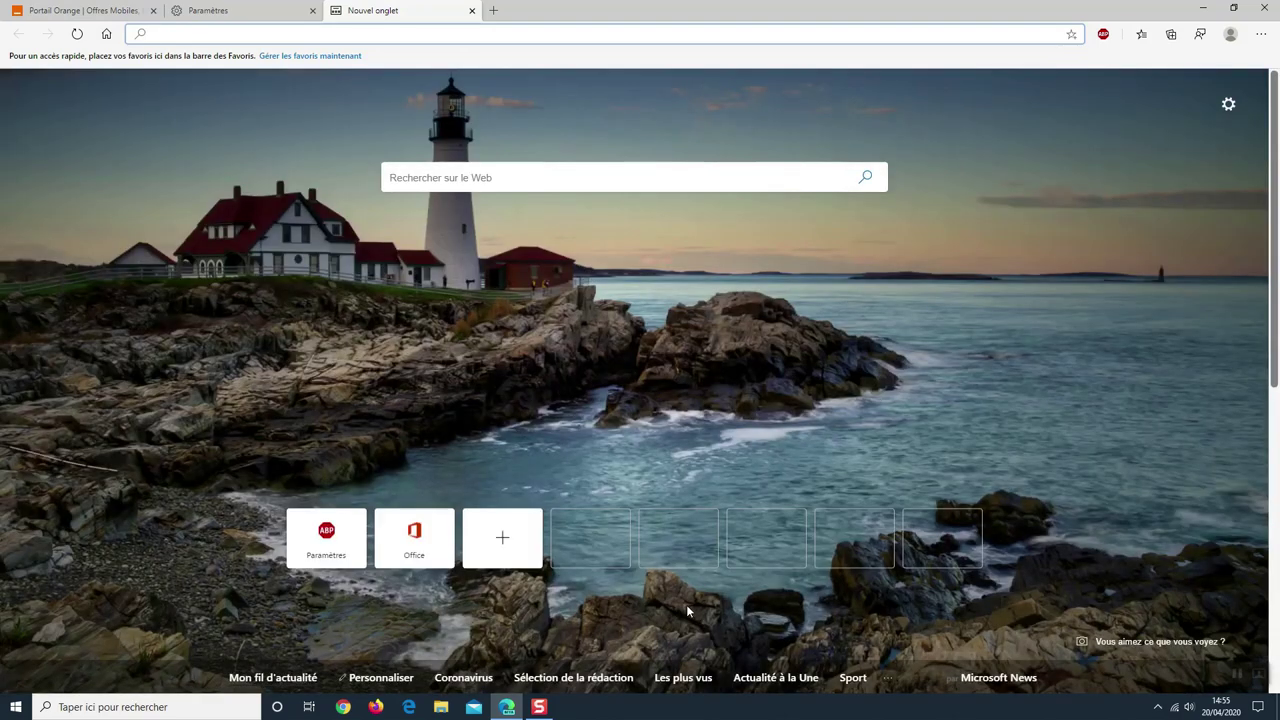
{"action": "left_click", "coordinate": [471, 10]}
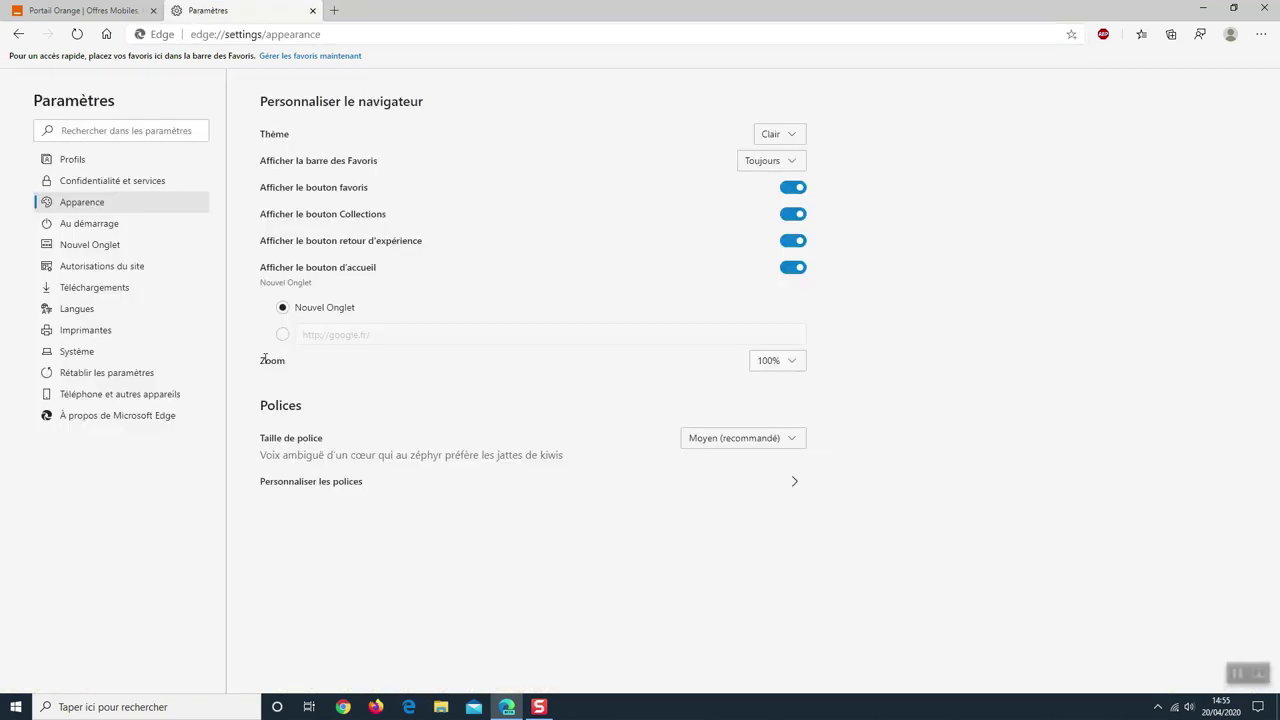
{"action": "left_click", "coordinate": [282, 335]}
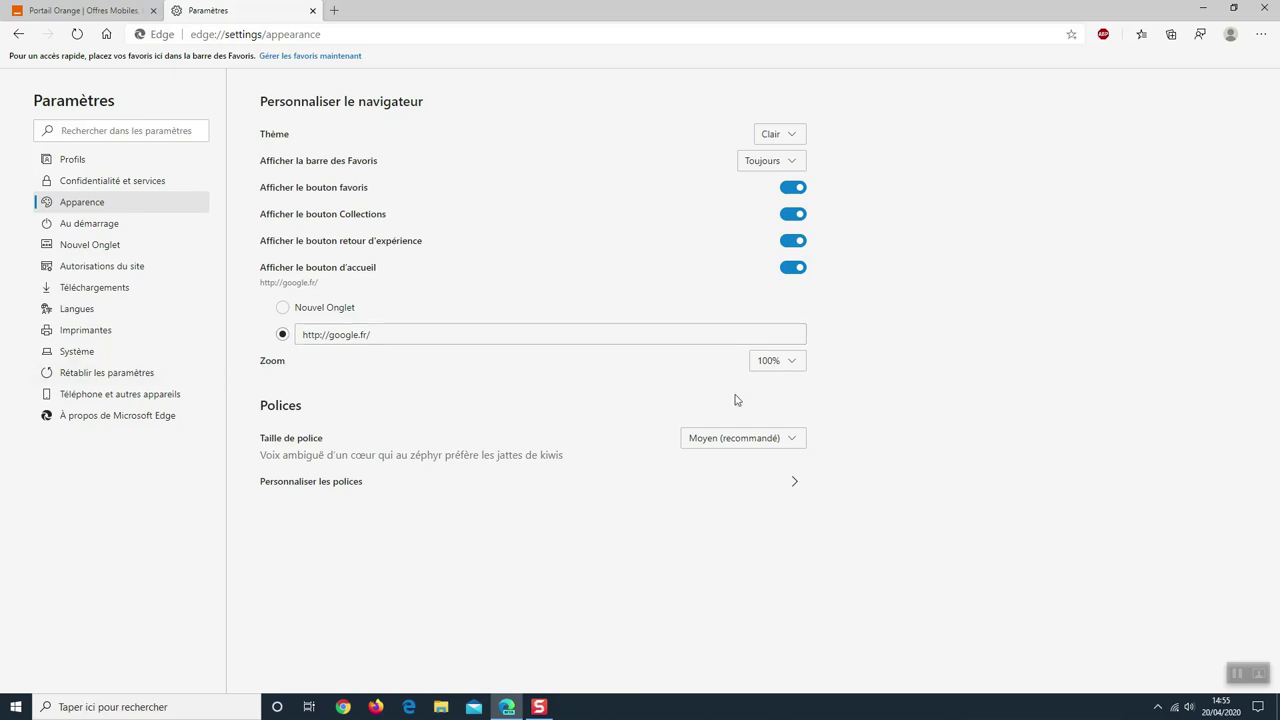
- Try a page zoom of 110% and set the zoom back to 100%
{"action": "left_click", "coordinate": [778, 361]}
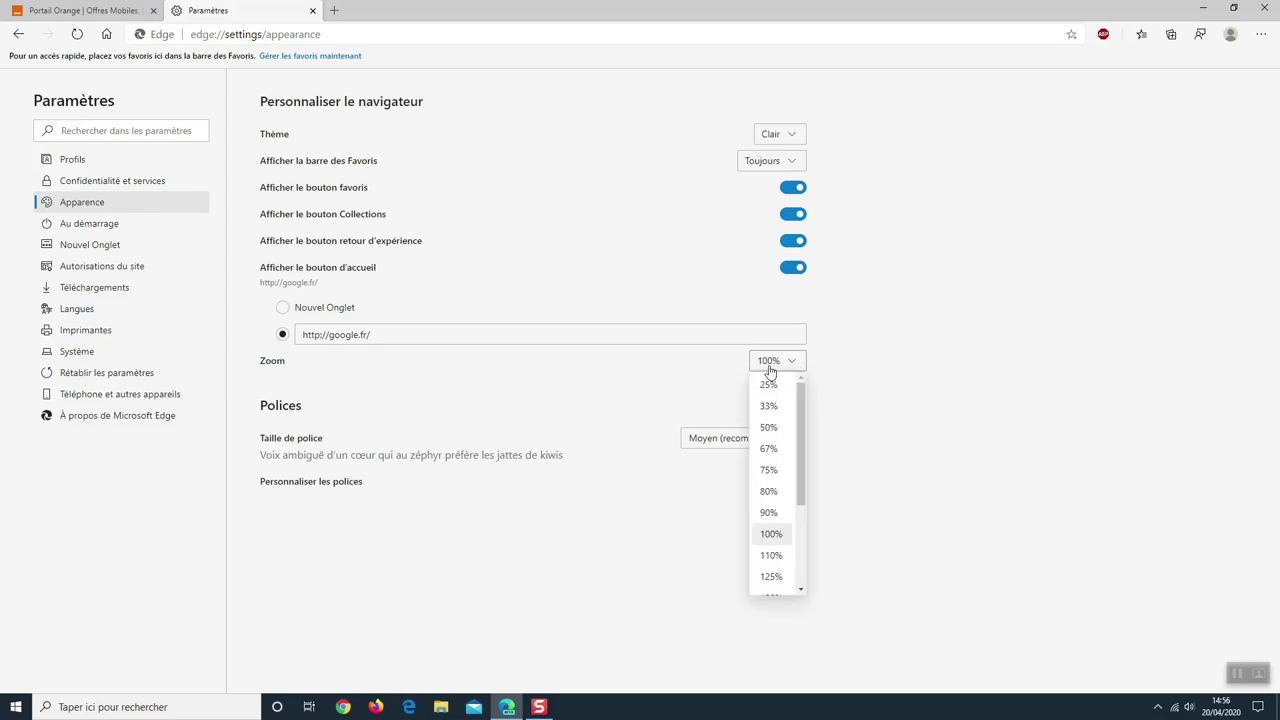
{"action": "left_click", "coordinate": [772, 555]}
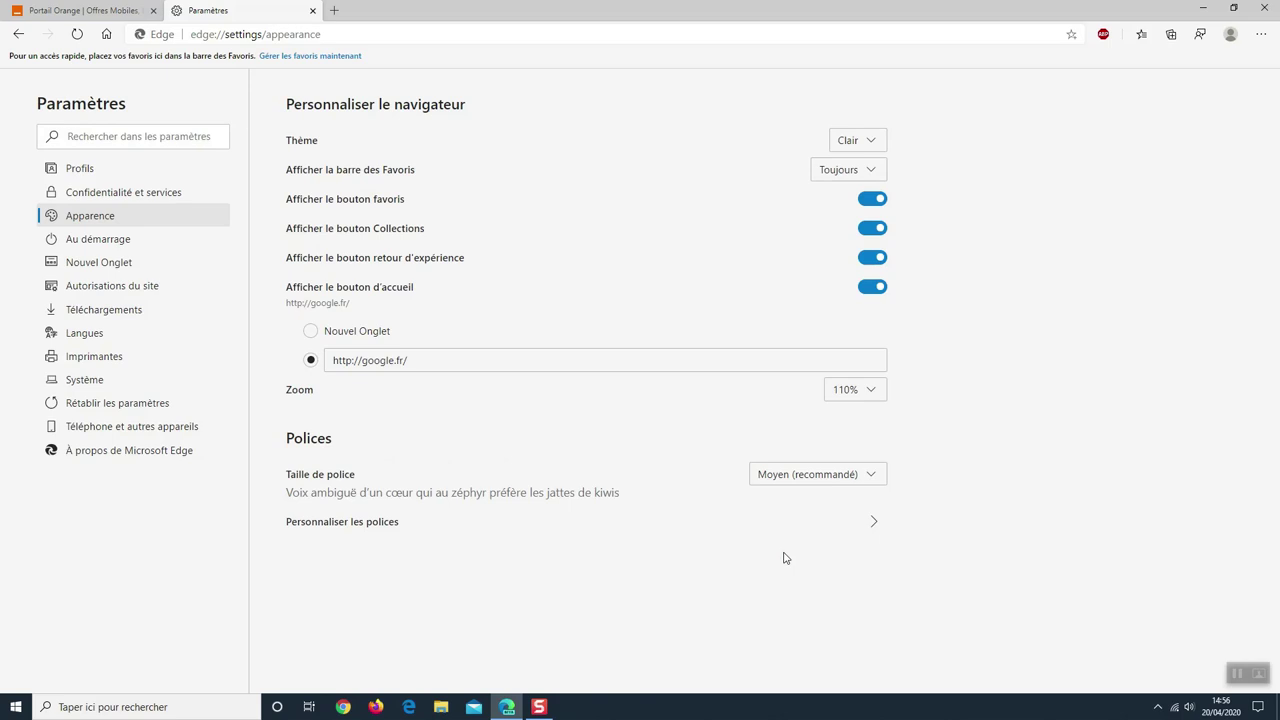
{"action": "left_click", "coordinate": [851, 400]}
{"action": "left_click", "coordinate": [853, 580]}
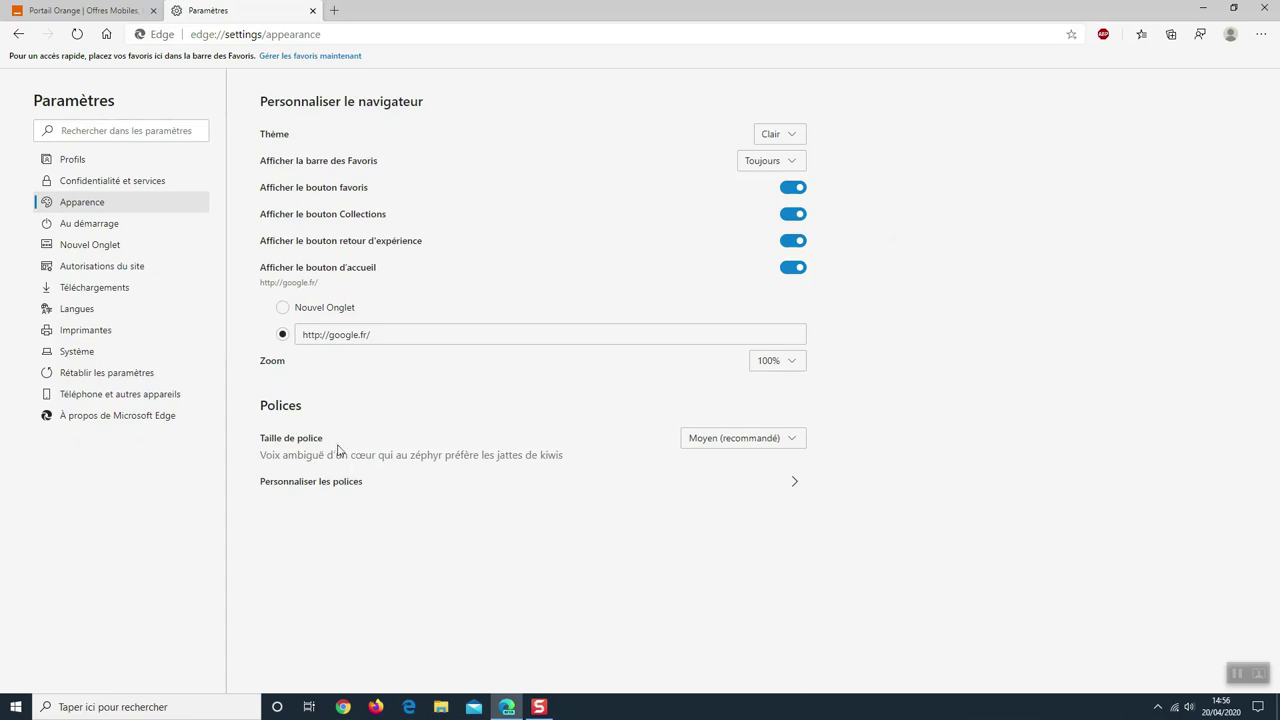
- Try the Grand font size and return it to Moyen (recommandé)
{"action": "left_click", "coordinate": [779, 441]}
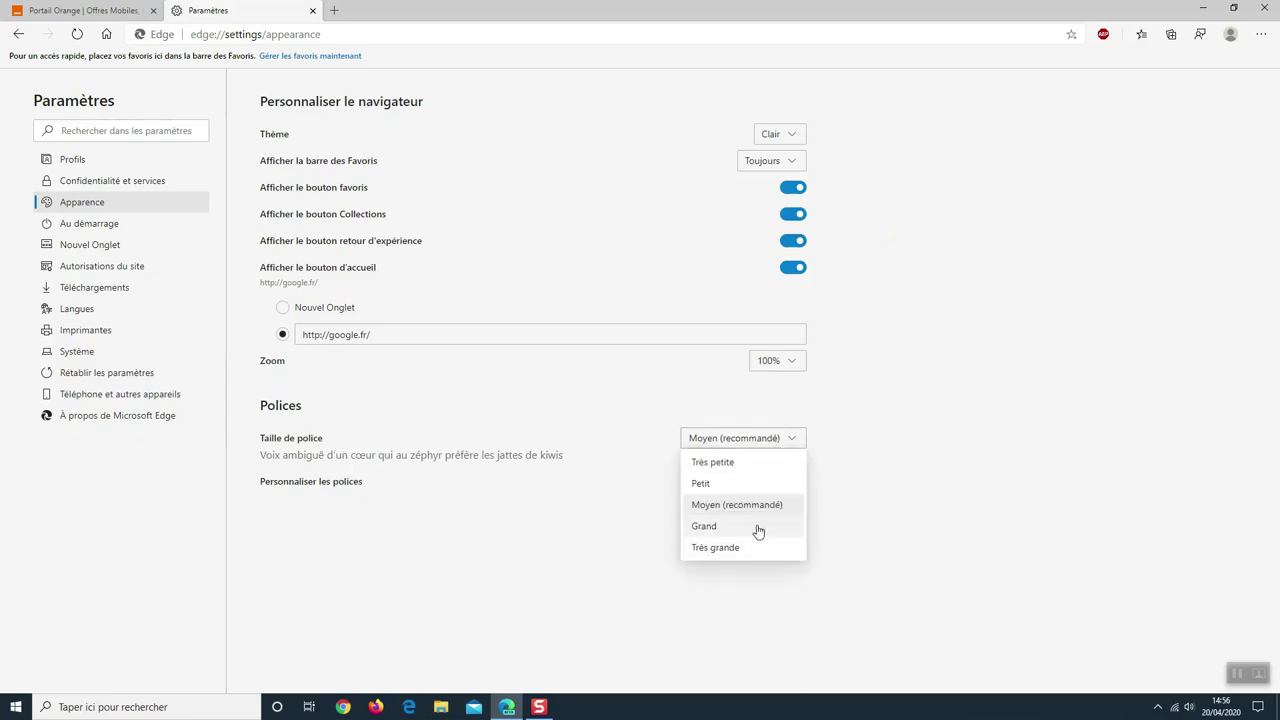
{"action": "left_click", "coordinate": [758, 531]}
{"action": "left_click", "coordinate": [795, 445]}
{"action": "left_click", "coordinate": [755, 508]}
- In the font customisation settings, try Webdings as the standard font, set it to Verdana, and return to the Apparence settings
{"action": "left_click", "coordinate": [357, 485]}
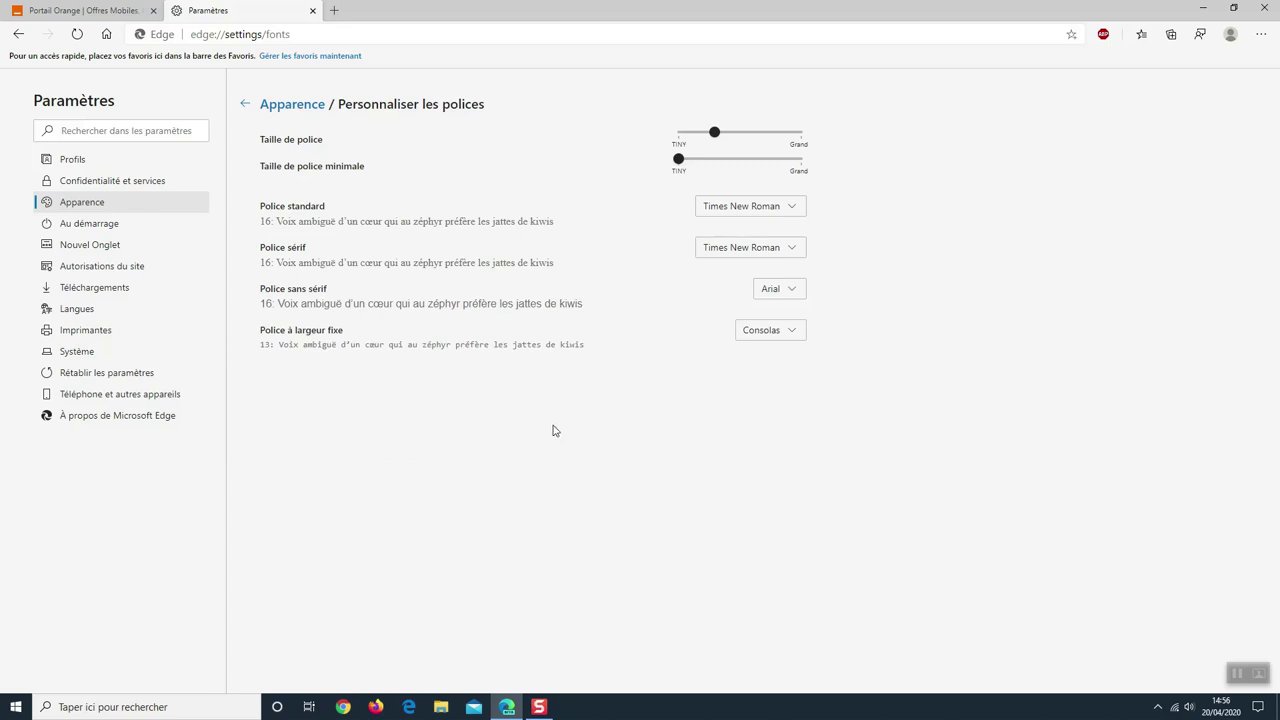
{"action": "left_click", "coordinate": [788, 209]}
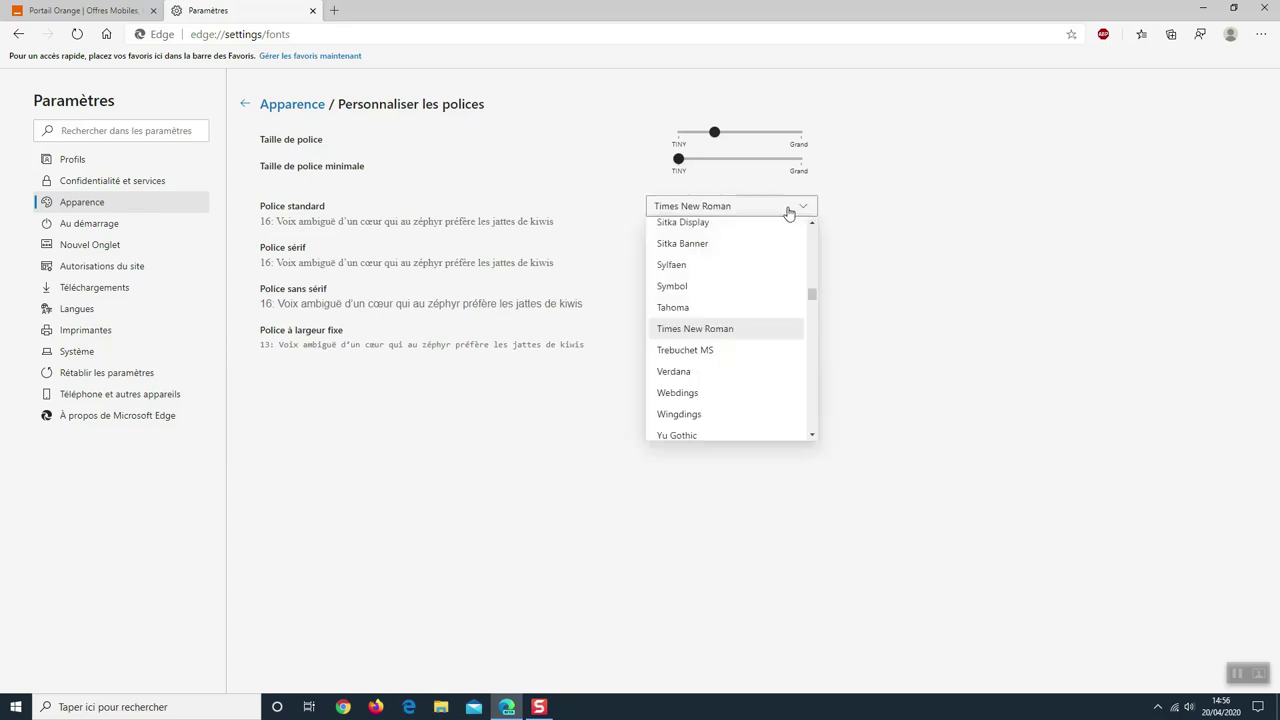
{"action": "left_click", "coordinate": [708, 394]}
{"action": "left_click", "coordinate": [778, 210]}
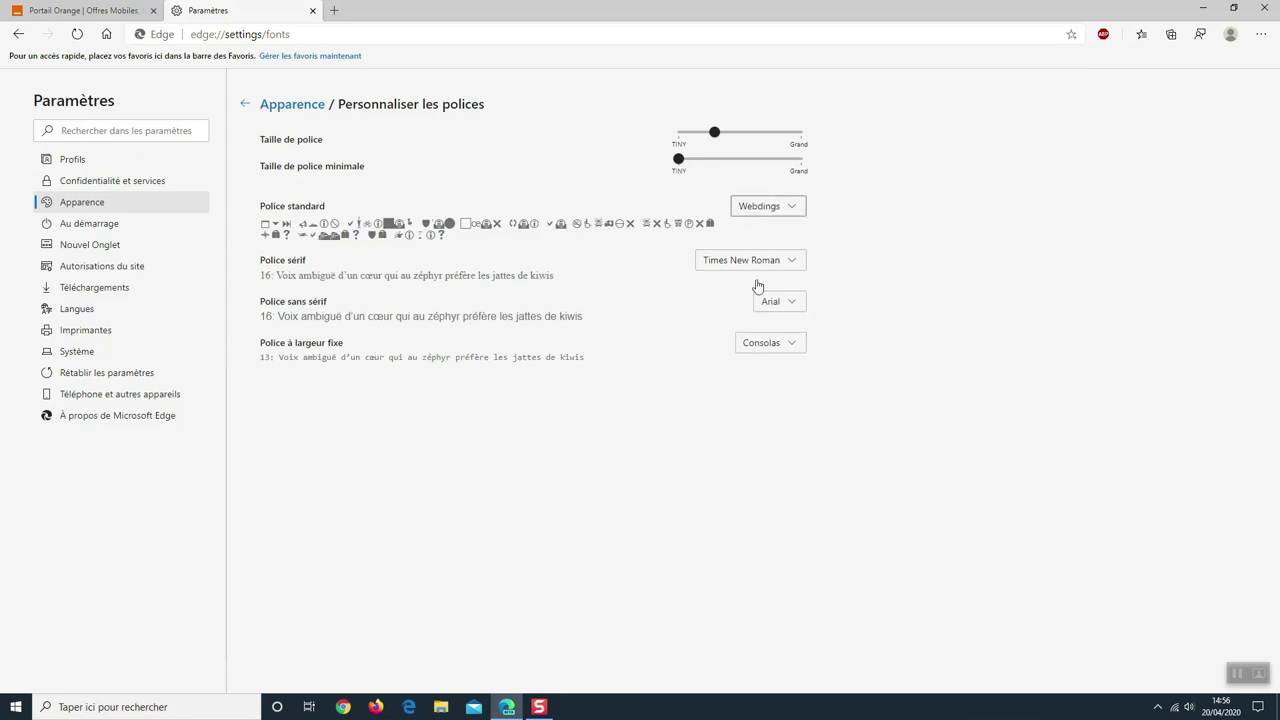
{"action": "left_click", "coordinate": [740, 309]}
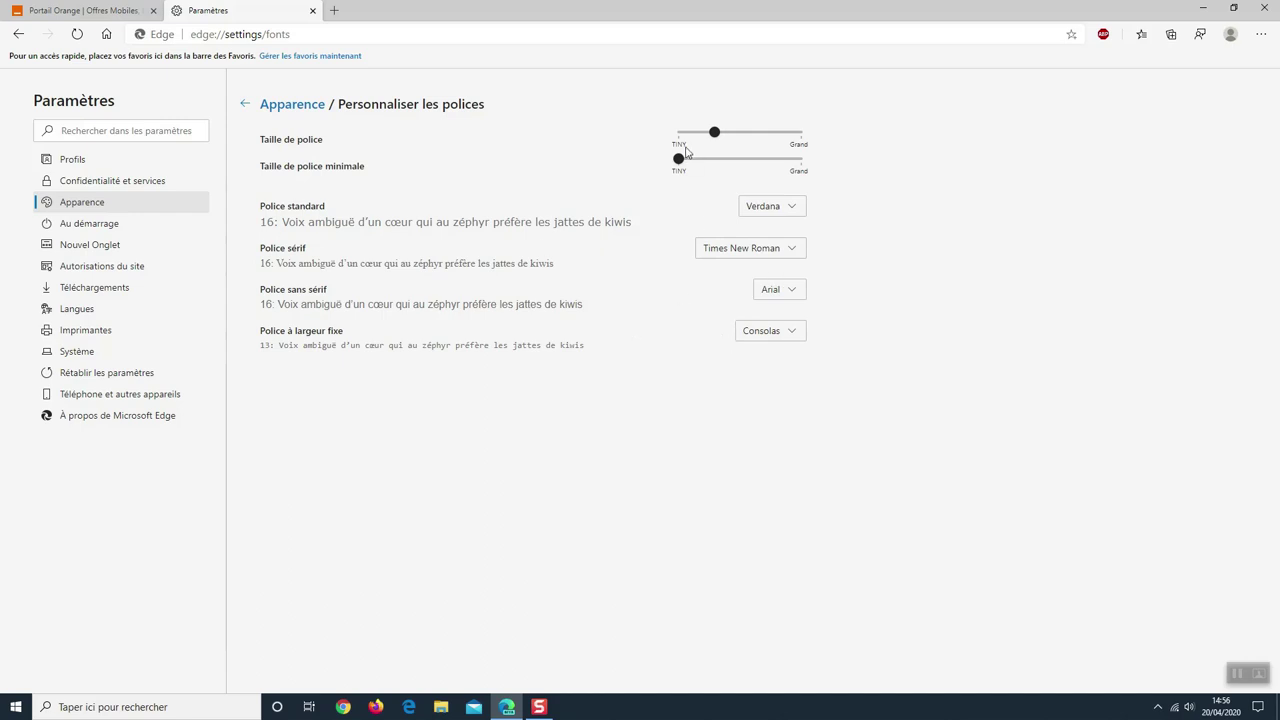
{"action": "left_click", "coordinate": [82, 204]}
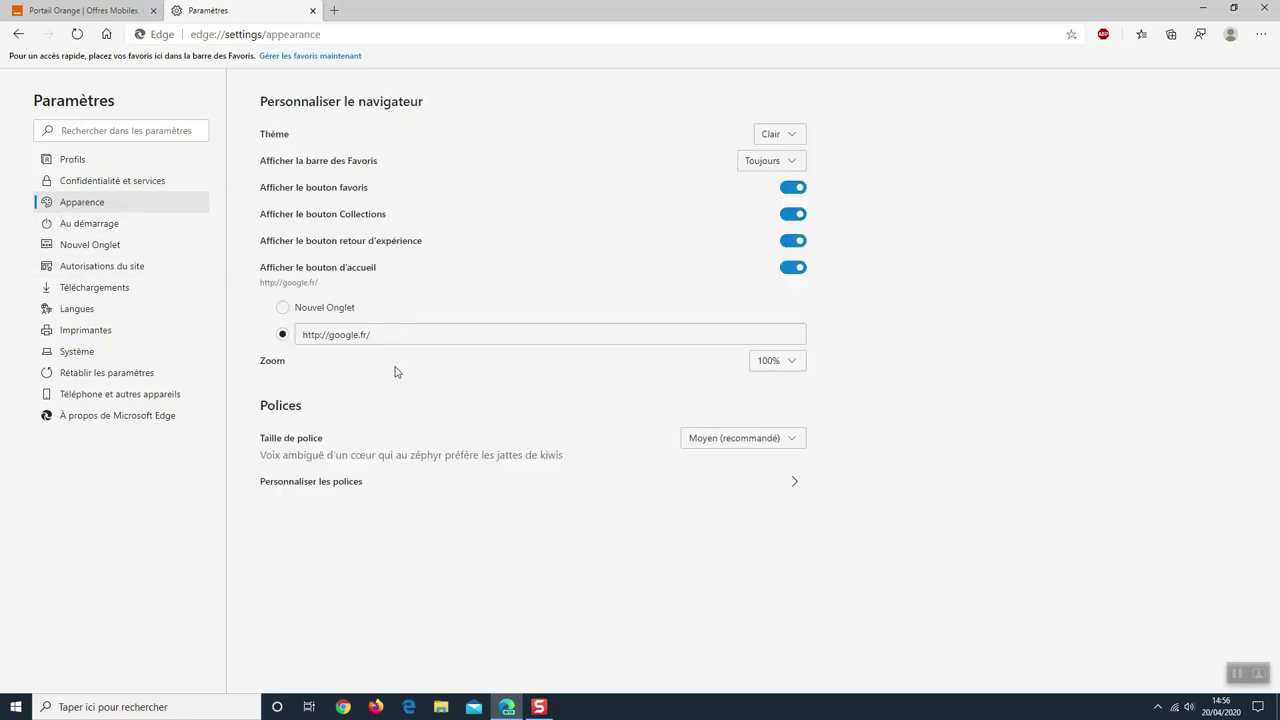